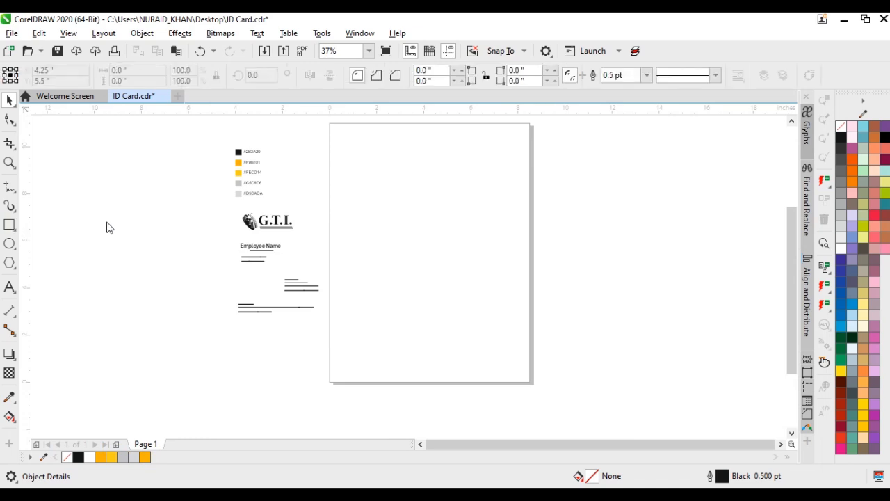
Draw a rectangle for the card, size it to 2.0 by 3.2 inches and centre it on the page
{"action": "left_click_drag", "start_coordinate": [392, 220], "coordinate": [422, 268]}
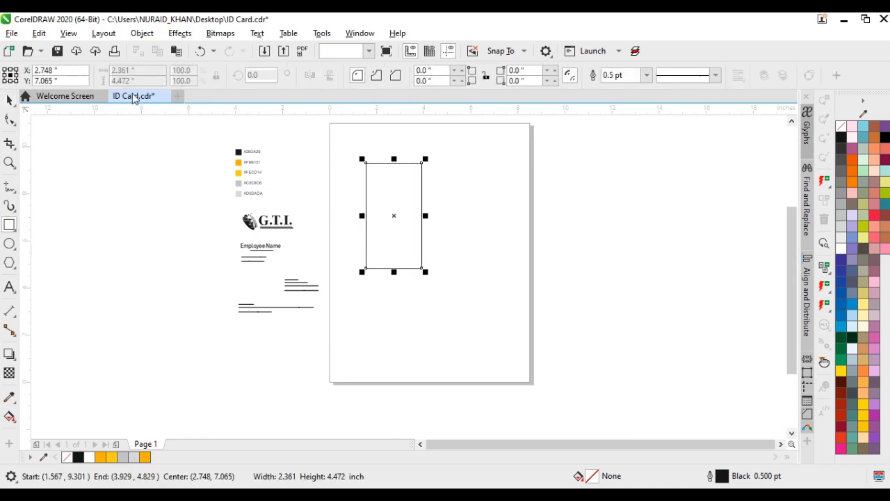
{"action": "left_click", "coordinate": [122, 70]}
{"action": "type", "text": "2"}
{"action": "key", "text": "Tab"}
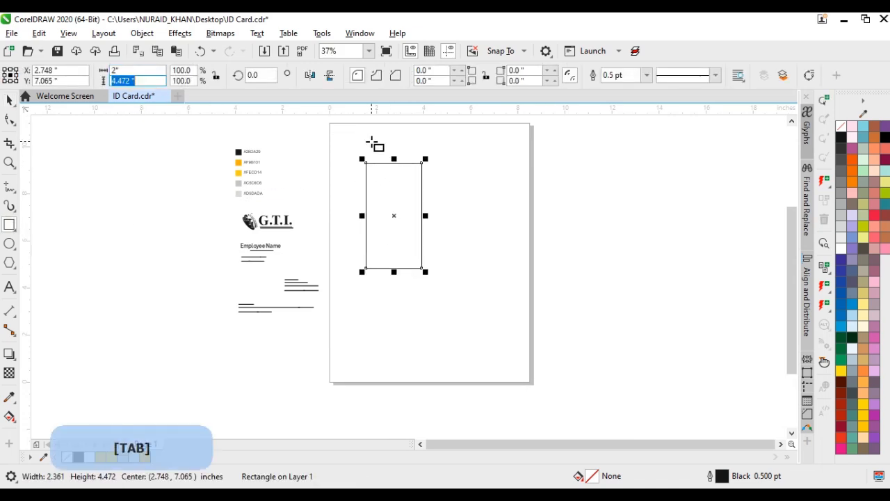
{"action": "key", "text": "Return"}
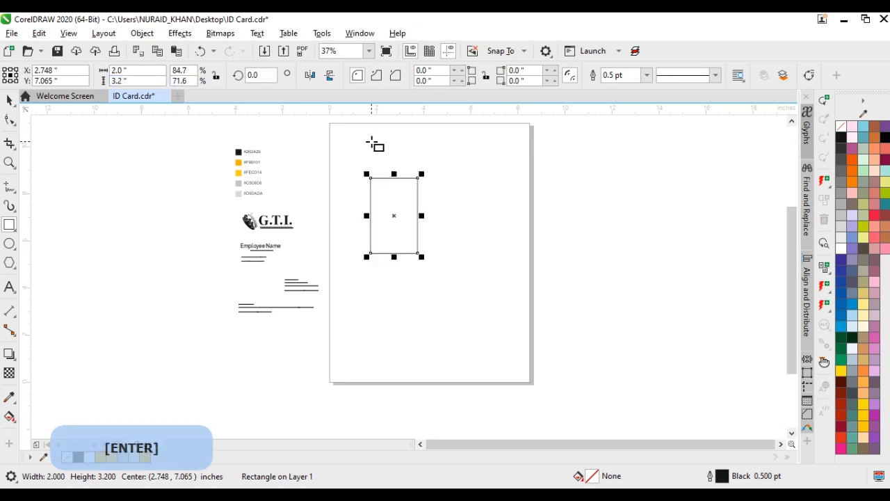
{"action": "left_click", "coordinate": [9, 101]}
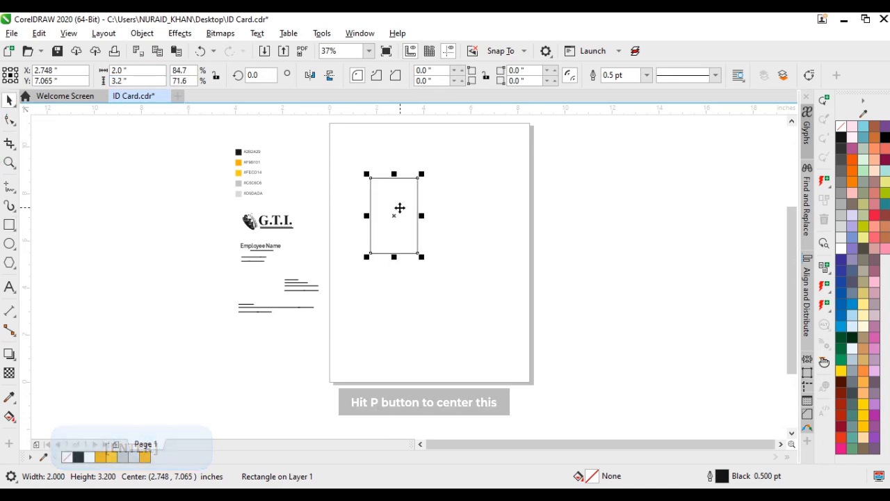
{"action": "key", "text": "p"}
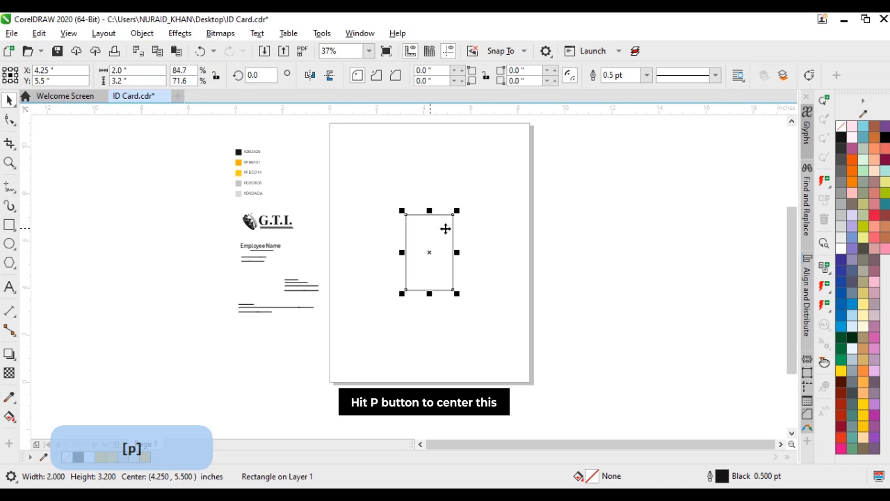
Add a duplicate of the card rectangle sized 1.8 by 2.8 inches as the text margin, shifted slightly down inside the card
{"action": "key", "text": "z"}
{"action": "left_click_drag", "start_coordinate": [442, 278], "coordinate": [466, 299]}
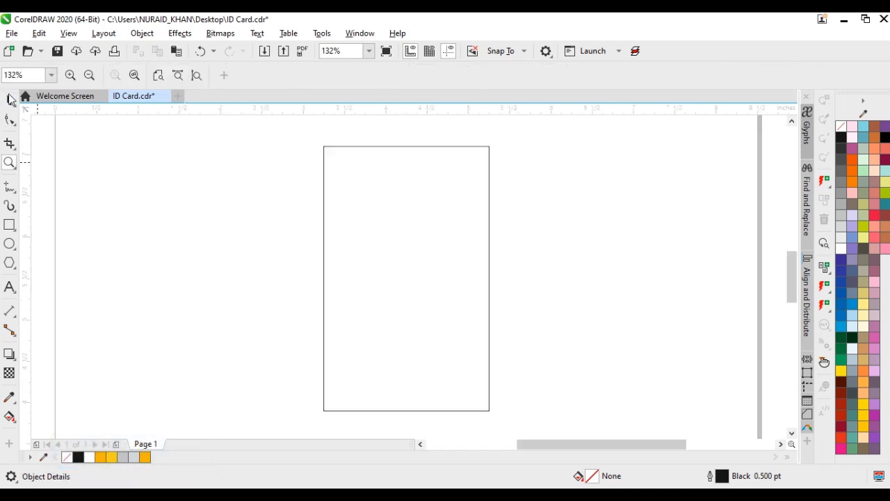
{"action": "left_click", "coordinate": [11, 99]}
{"action": "left_click", "coordinate": [376, 217]}
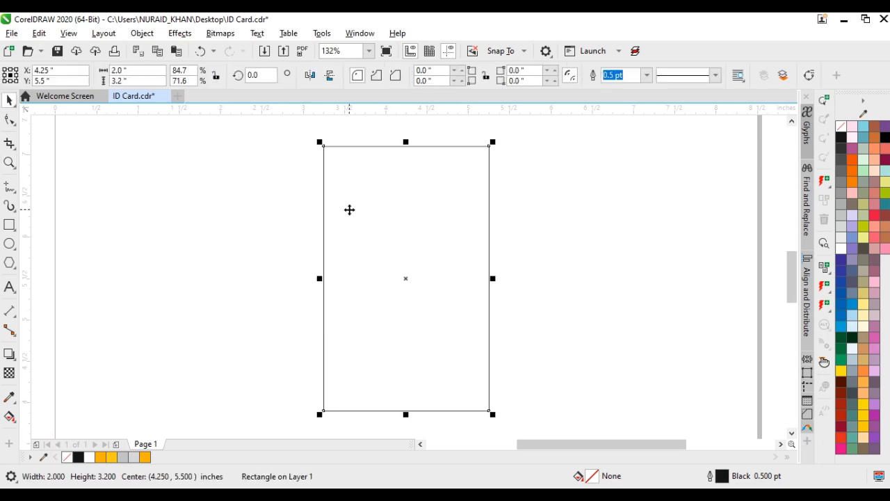
{"action": "key", "text": "plus"}
{"action": "double_click", "coordinate": [131, 67]}
{"action": "type", "text": "1."}
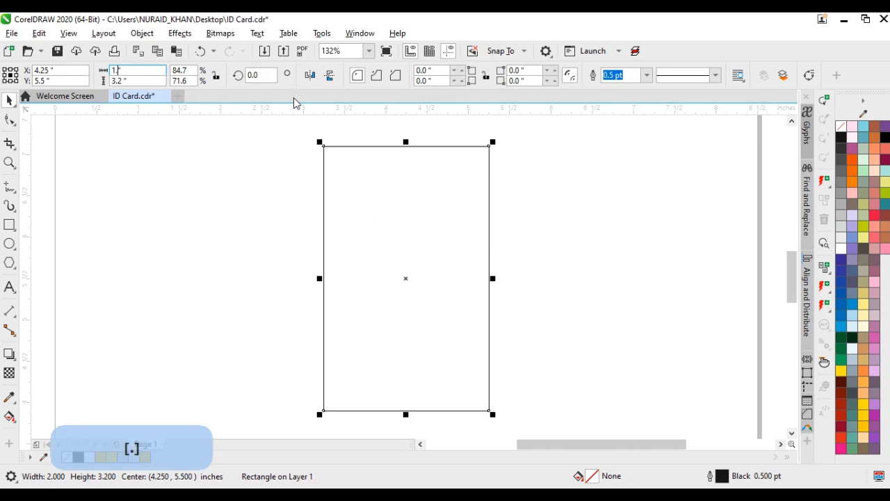
{"action": "type", "text": "8"}
{"action": "key", "text": "Tab"}
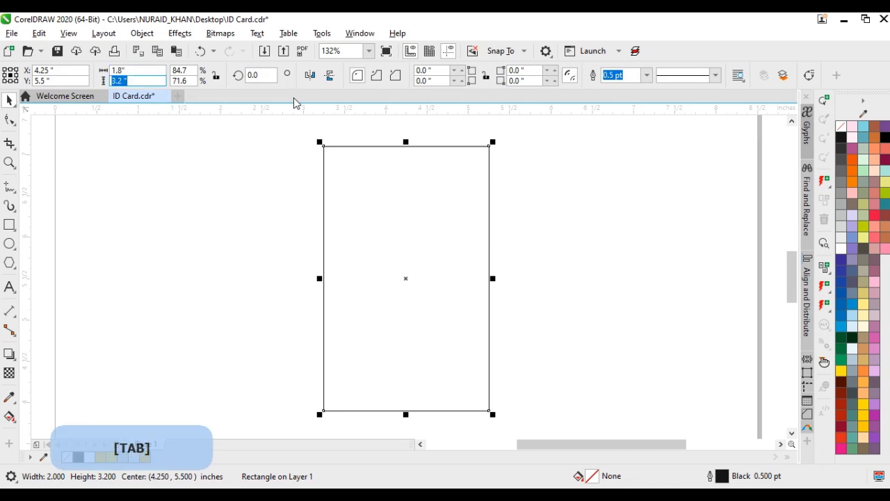
{"action": "type", "text": "2.8"}
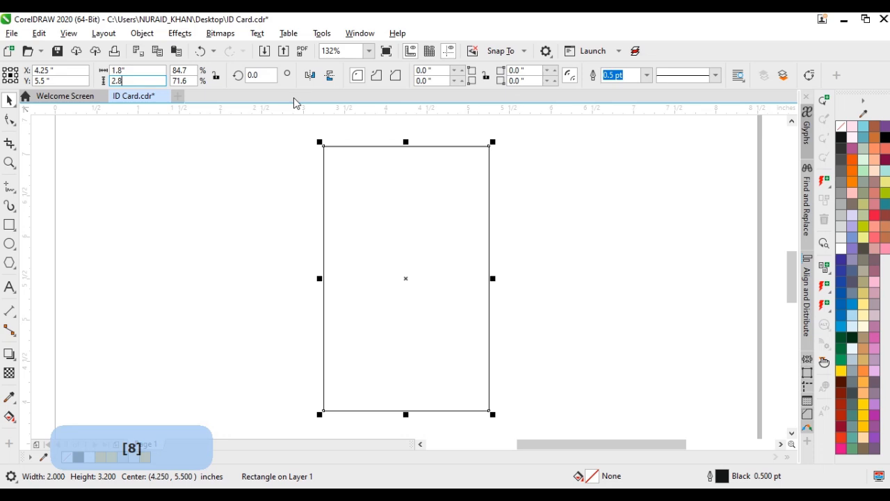
{"action": "key", "text": "Return"}
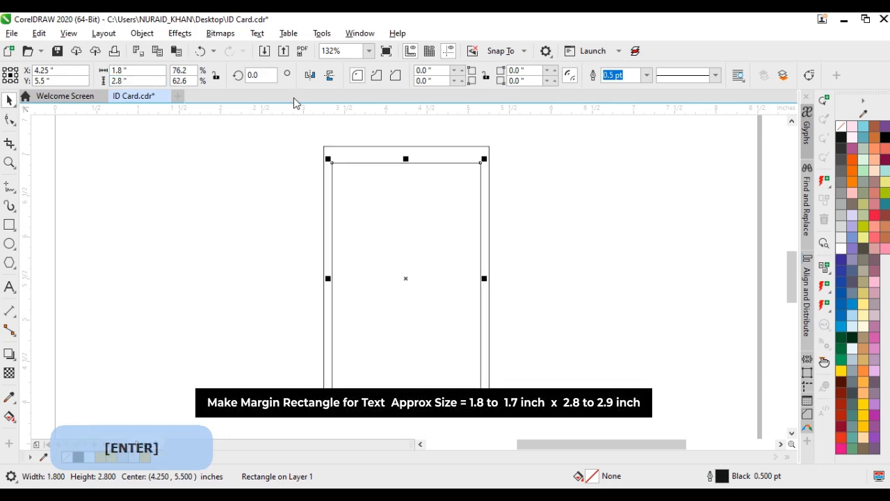
{"action": "key", "text": "shift+Down"}
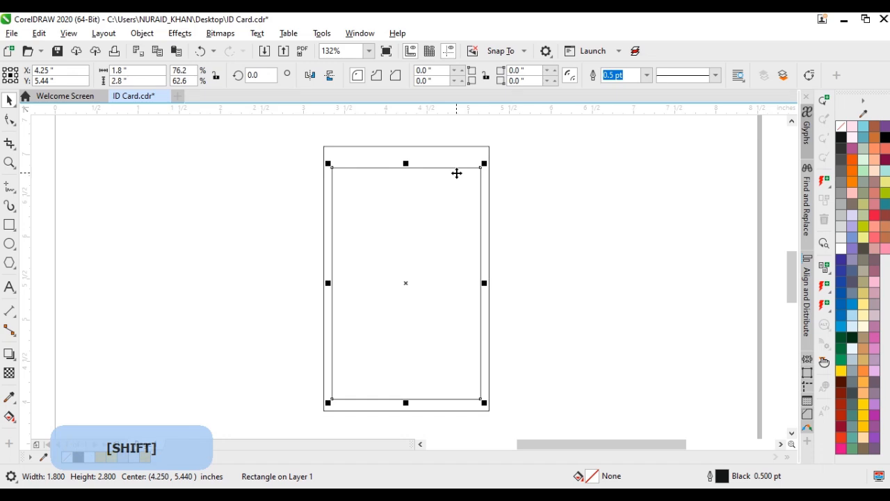
{"action": "left_click", "coordinate": [531, 177]}
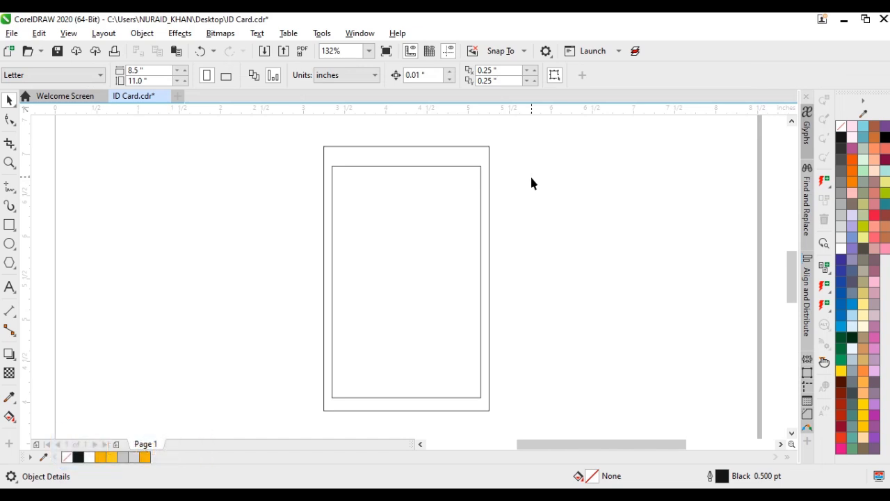
Place guidelines along the four sides of the inner margin rectangle and delete that rectangle
{"action": "scroll", "coordinate": [408, 282], "scroll_direction": "down", "scroll_amount": 2}
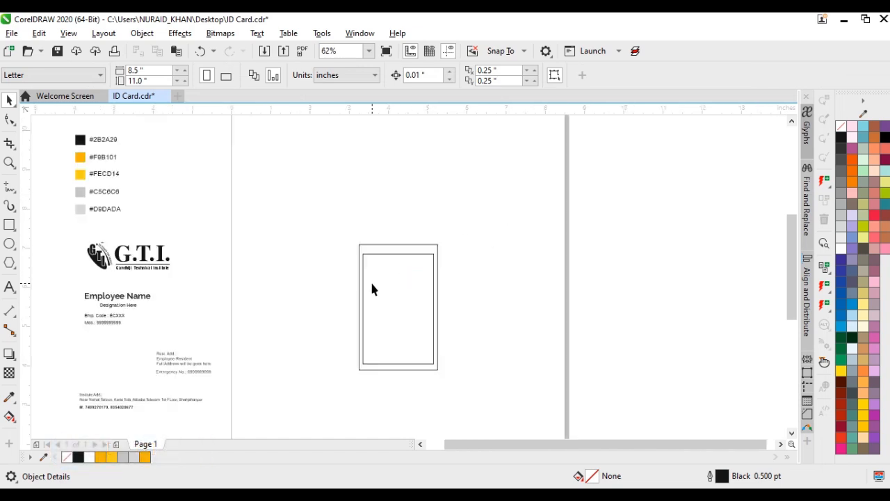
{"action": "scroll", "coordinate": [371, 288], "scroll_direction": "up", "scroll_amount": 2}
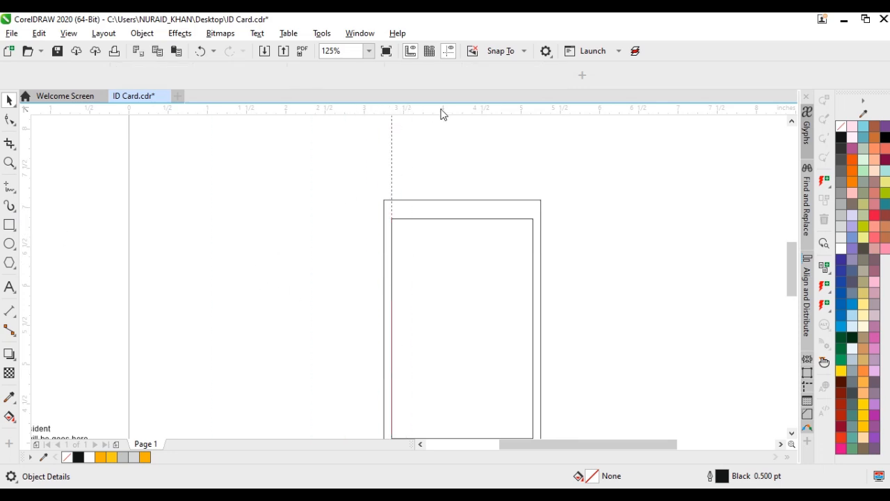
{"action": "left_click_drag", "start_coordinate": [440, 112], "coordinate": [456, 192]}
{"action": "left_click_drag", "start_coordinate": [457, 222], "coordinate": [457, 221]}
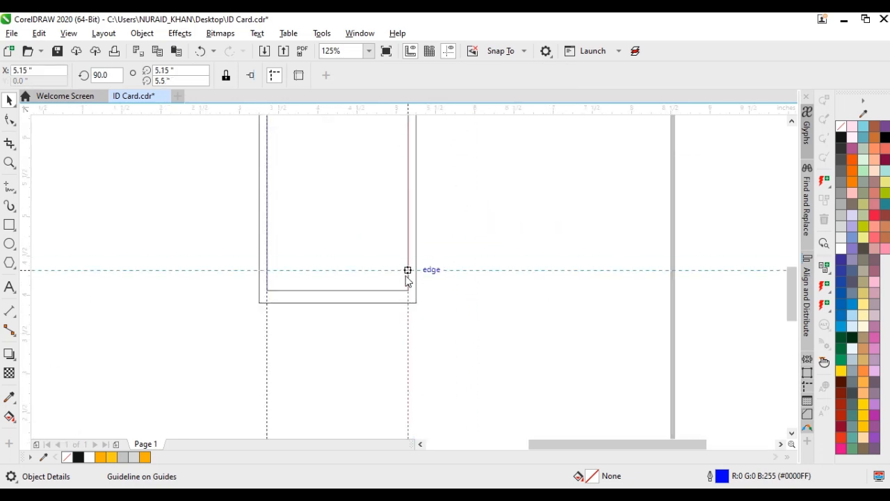
{"action": "left_click", "coordinate": [367, 244]}
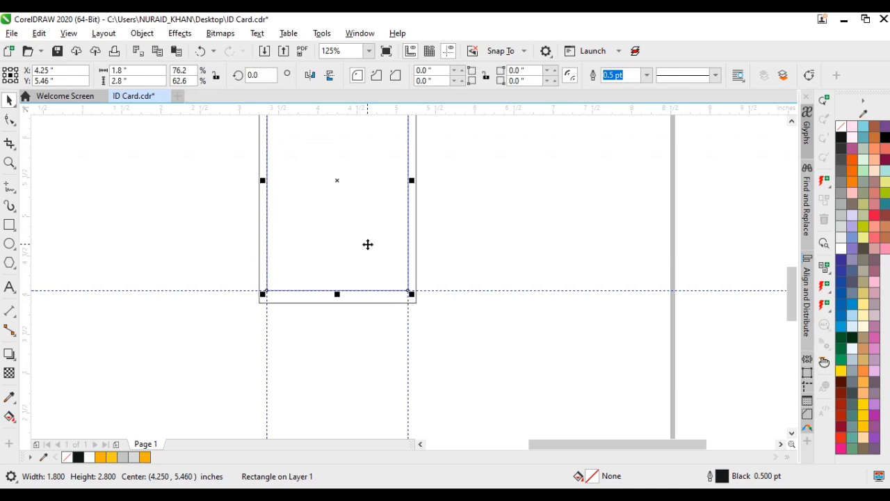
{"action": "key", "text": "Delete"}
Group the G.T.I. logo objects and move the group onto the card
{"action": "key", "text": "F4"}
{"action": "key", "text": "space"}
{"action": "left_click_drag", "start_coordinate": [171, 225], "coordinate": [380, 286]}
{"action": "key", "text": "ctrl+g"}
{"action": "left_click_drag", "start_coordinate": [296, 269], "coordinate": [602, 299]}
Position the logo just below the upper guideline, roughly centred between the two side guidelines of the card
{"action": "scroll", "coordinate": [569, 267], "scroll_direction": "up", "scroll_amount": 1}
{"action": "left_click_drag", "start_coordinate": [523, 297], "coordinate": [455, 334]}
{"action": "scroll", "coordinate": [409, 276], "scroll_direction": "up", "scroll_amount": 1}
{"action": "left_click", "coordinate": [455, 332], "text": "ctrl"}
{"action": "left_click", "coordinate": [692, 338]}
{"action": "left_click", "coordinate": [492, 296]}
{"action": "key", "text": "Left"}
{"action": "key", "text": "ctrl+Left"}
{"action": "key", "text": "ctrl+Up"}
{"action": "key", "text": "ctrl+Up"}
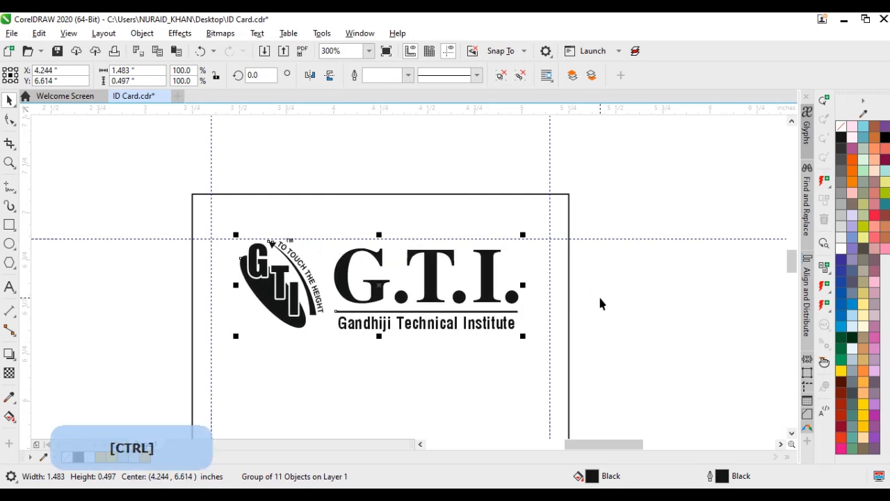
{"action": "left_click", "coordinate": [600, 298]}
Draw a circle below the logo and align its centre horizontally with the card rectangle
{"action": "scroll", "coordinate": [395, 282], "scroll_direction": "down", "scroll_amount": 2}
{"action": "left_click_drag", "start_coordinate": [540, 445], "coordinate": [491, 445]}
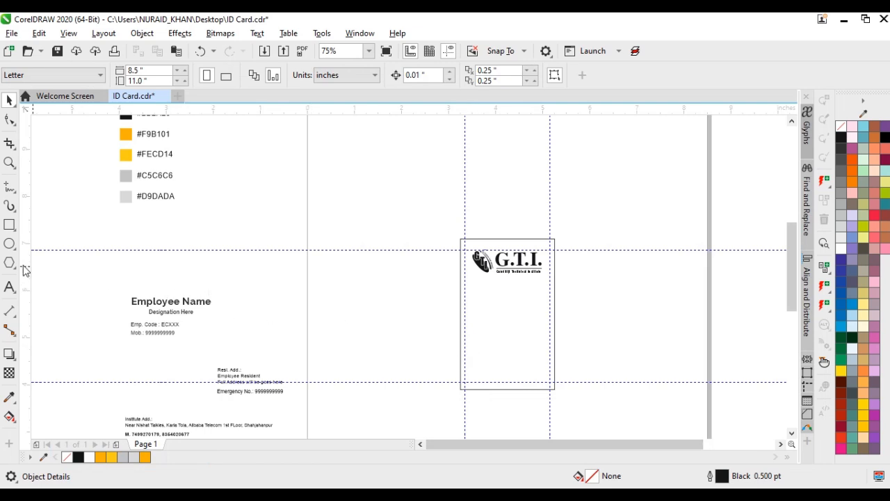
{"action": "mouse_move", "coordinate": [408, 304]}
{"action": "left_mouse_down"}
{"action": "mouse_move", "coordinate": [427, 327]}
{"action": "mouse_move", "coordinate": [514, 318]}
{"action": "mouse_move", "coordinate": [506, 310]}
{"action": "left_mouse_up"}
{"action": "left_click", "coordinate": [515, 343], "text": "shift"}
{"action": "key", "text": "c"}
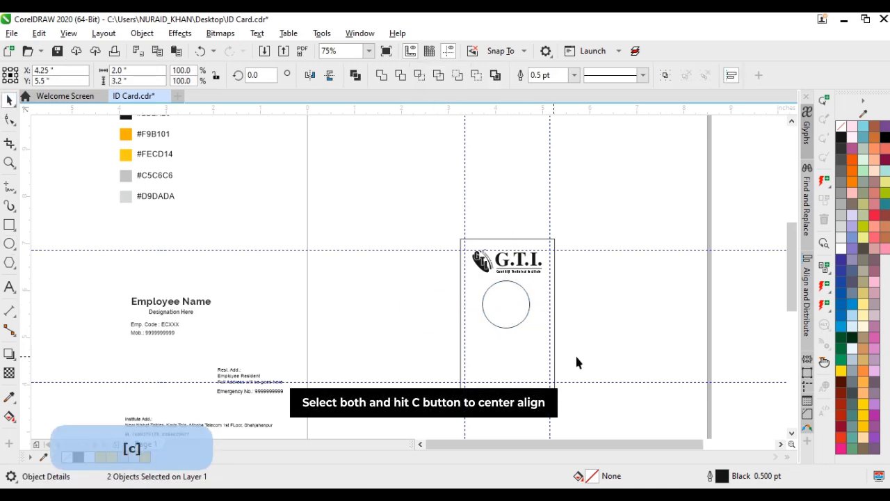
{"action": "left_click", "coordinate": [615, 350]}
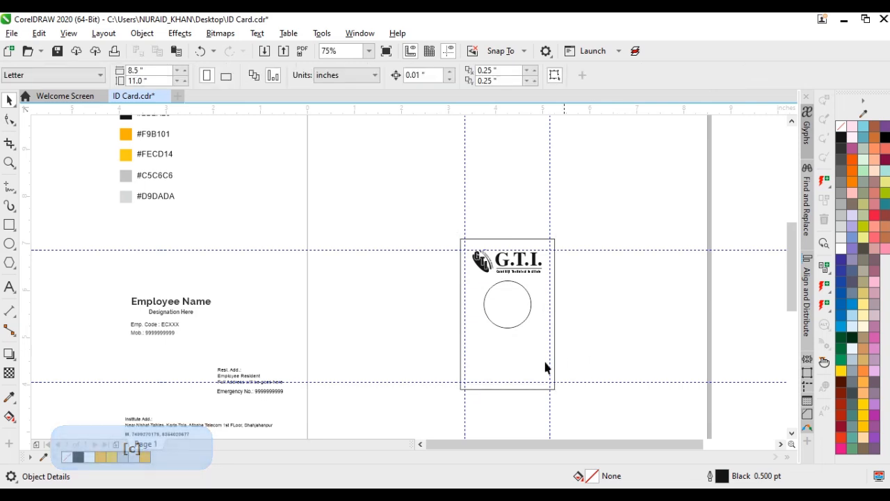
Set the Employee Name text to 12 pt and centre it horizontally on the card below the circle
{"action": "left_click", "coordinate": [188, 297]}
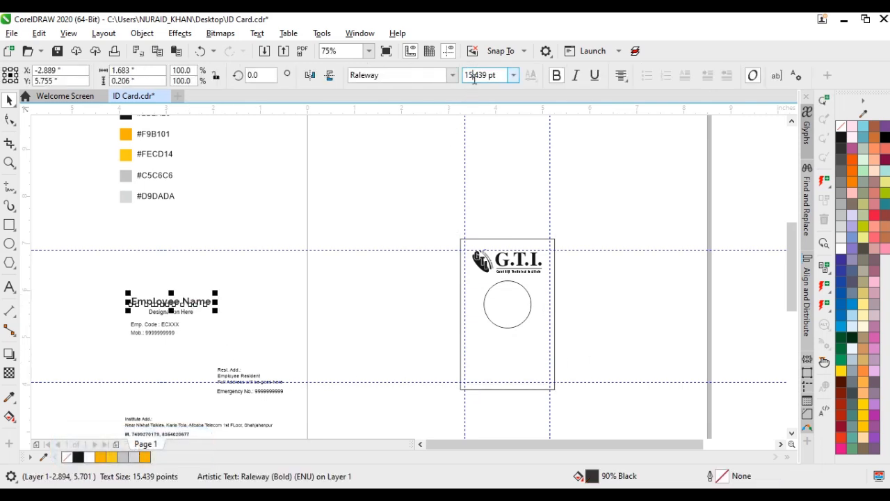
{"action": "type", "text": "12"}
{"action": "key", "text": "Return"}
{"action": "left_click_drag", "start_coordinate": [250, 283], "coordinate": [131, 308]}
{"action": "left_click", "coordinate": [171, 302]}
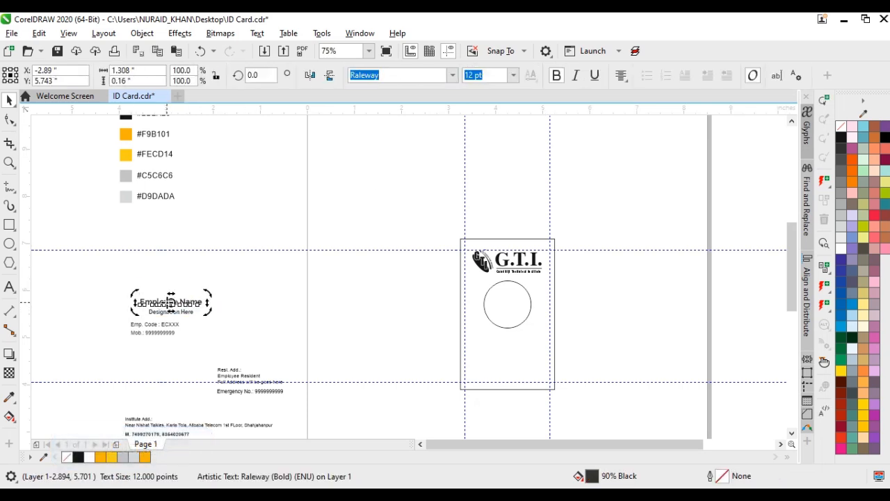
{"action": "left_click", "coordinate": [203, 322]}
{"action": "left_click_drag", "start_coordinate": [198, 303], "coordinate": [529, 339]}
{"action": "left_click", "coordinate": [514, 309], "text": "shift"}
{"action": "key", "text": "c"}
Bring the designation and employee detail text to the card and centre Designation Here at 8 pt below the Employee Name
{"action": "left_click_drag", "start_coordinate": [107, 294], "coordinate": [454, 377]}
{"action": "scroll", "coordinate": [502, 357], "scroll_direction": "up", "scroll_amount": 1}
{"action": "left_click", "coordinate": [286, 251]}
{"action": "left_click", "coordinate": [302, 272]}
{"action": "left_click", "coordinate": [303, 276]}
{"action": "scroll", "coordinate": [303, 276], "scroll_direction": "up", "scroll_amount": 1}
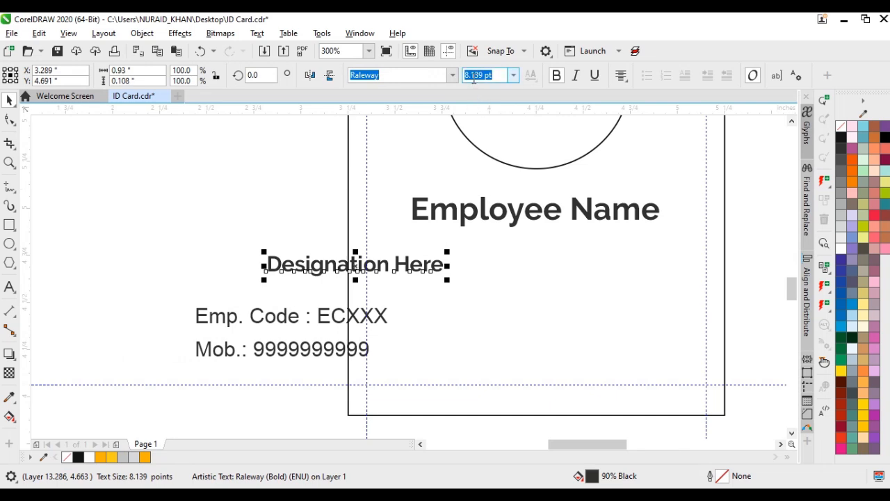
{"action": "type", "text": "8"}
{"action": "key", "text": "Return"}
{"action": "left_click_drag", "start_coordinate": [493, 252], "coordinate": [532, 242]}
{"action": "key", "text": "c"}
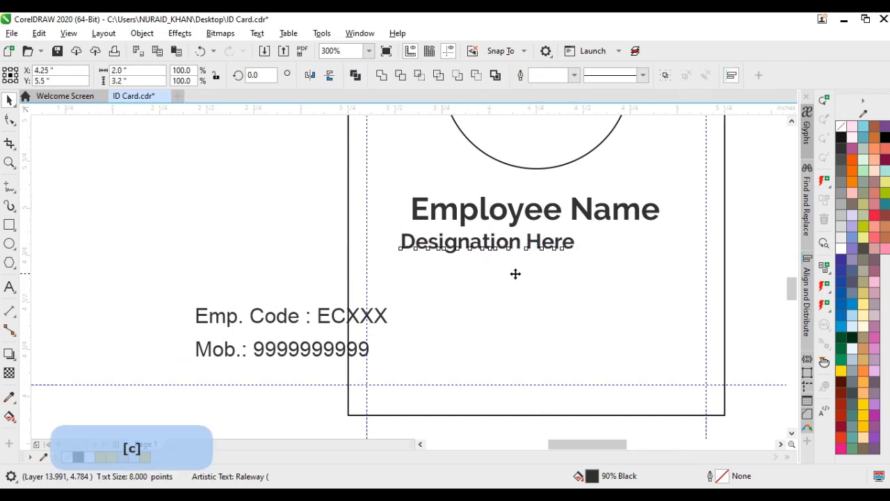
{"action": "left_click", "coordinate": [254, 279]}
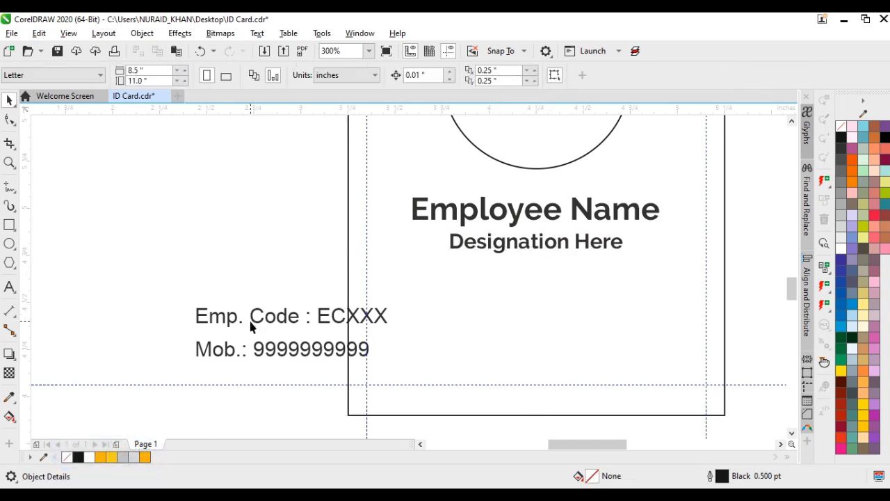
Move the employee code and mobile text block into the card's lower part, against the left margin guideline
{"action": "left_click", "coordinate": [252, 320]}
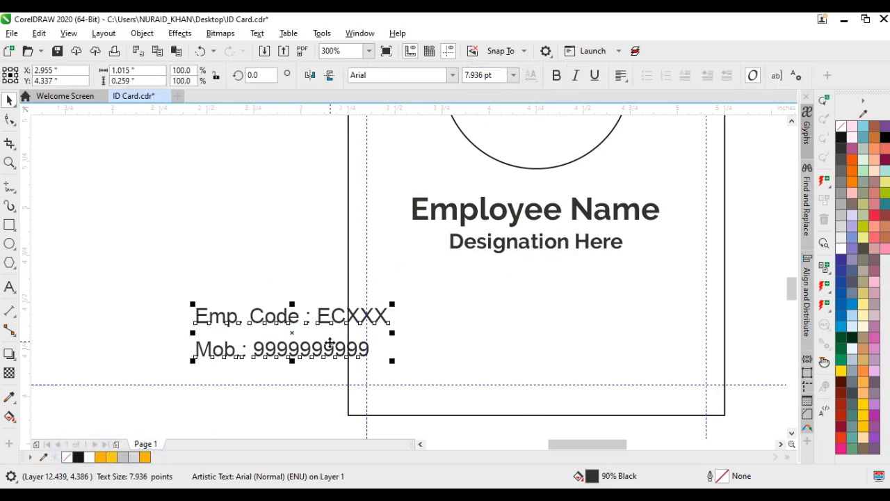
{"action": "left_click_drag", "start_coordinate": [325, 348], "coordinate": [504, 352]}
{"action": "left_click_drag", "start_coordinate": [582, 243], "coordinate": [582, 246]}
Enlarge the circle slightly, recentre it on the card and shift the name and designation text down to fit
{"action": "left_click_drag", "start_coordinate": [239, 176], "coordinate": [676, 275]}
{"action": "scroll", "coordinate": [561, 224], "scroll_direction": "down", "scroll_amount": 1}
{"action": "left_click_drag", "start_coordinate": [431, 269], "coordinate": [437, 215]}
{"action": "key", "text": "Down"}
{"action": "left_click", "coordinate": [429, 235]}
{"action": "left_click", "coordinate": [477, 232], "text": "shift"}
{"action": "key", "text": "c"}
{"action": "left_click", "coordinate": [520, 247]}
{"action": "left_click", "coordinate": [421, 225]}
{"action": "key", "text": "ctrl+Down"}
{"action": "left_click_drag", "start_coordinate": [556, 285], "coordinate": [488, 319]}
{"action": "key", "text": "shift+Down"}
{"action": "key", "text": "ctrl+Up"}
Draw a closed Bézier shape over the card's upper part, with a wavy lower edge crossing the circle from side to side
{"action": "key", "text": "F4"}
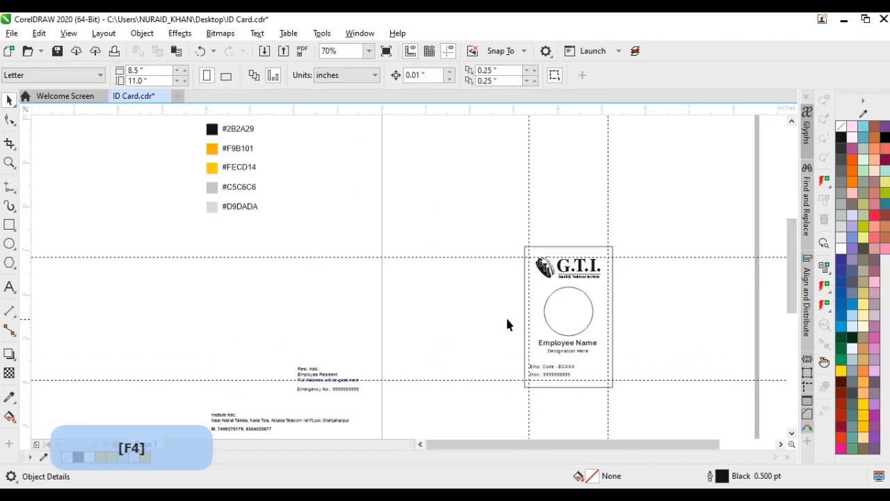
{"action": "key", "text": "z"}
{"action": "left_click_drag", "start_coordinate": [611, 379], "coordinate": [622, 392]}
{"action": "left_click", "coordinate": [7, 187]}
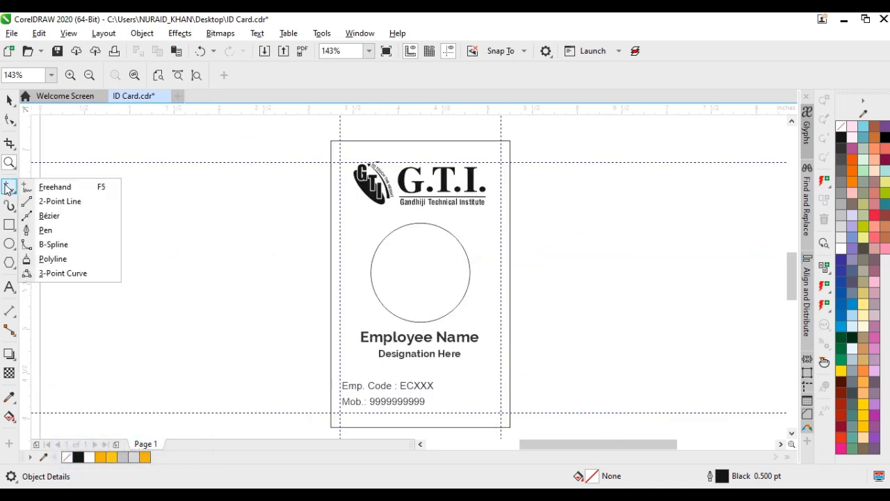
{"action": "left_click", "coordinate": [40, 216]}
{"action": "scroll", "coordinate": [317, 264], "scroll_direction": "down", "scroll_amount": 1}
{"action": "left_click", "coordinate": [341, 270]}
{"action": "left_click_drag", "start_coordinate": [394, 268], "coordinate": [421, 288]}
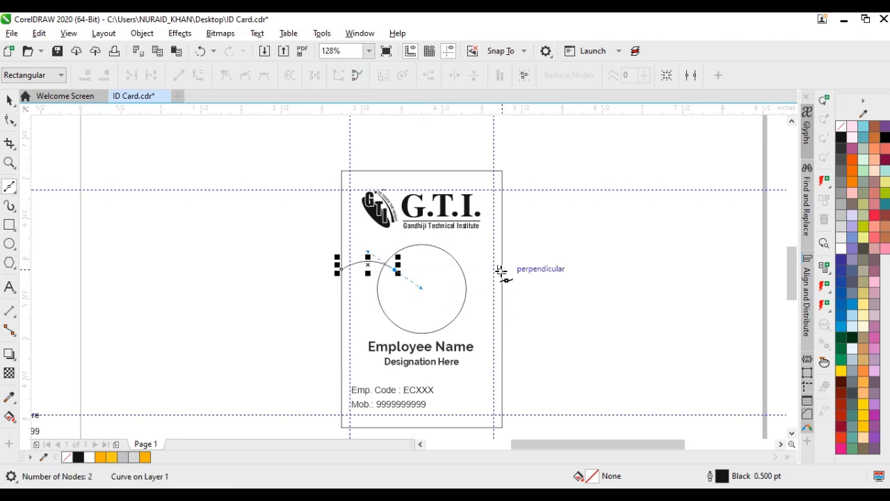
{"action": "left_click_drag", "start_coordinate": [502, 270], "coordinate": [525, 202]}
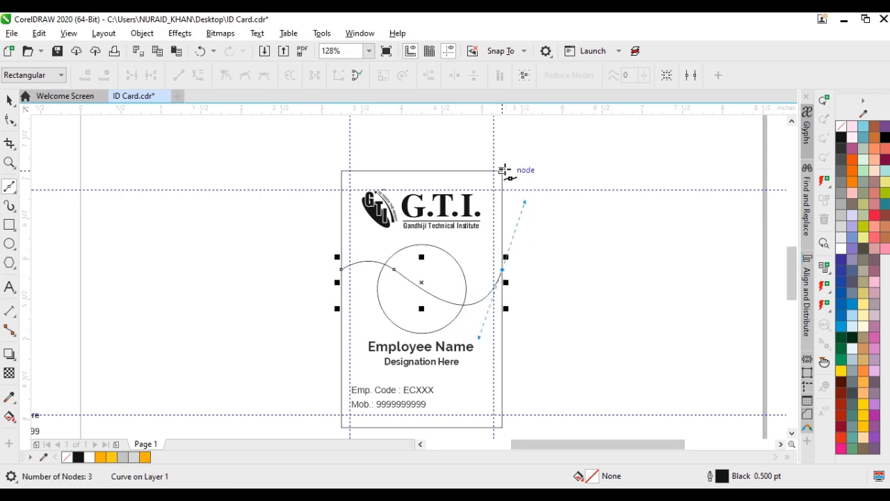
{"action": "left_click", "coordinate": [503, 170]}
{"action": "left_click", "coordinate": [340, 170]}
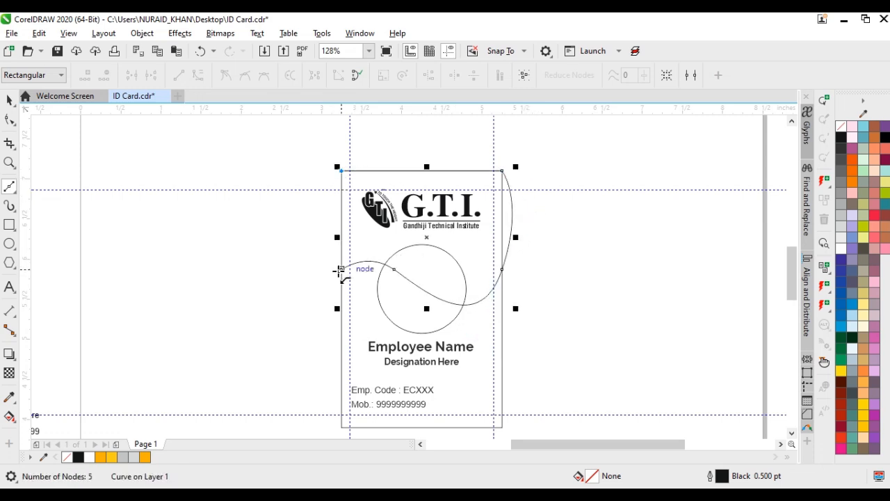
{"action": "left_click", "coordinate": [340, 270]}
Reduce the wavy shape's height to 1.52 inches and give it a black fill with no outline
{"action": "left_click", "coordinate": [10, 105]}
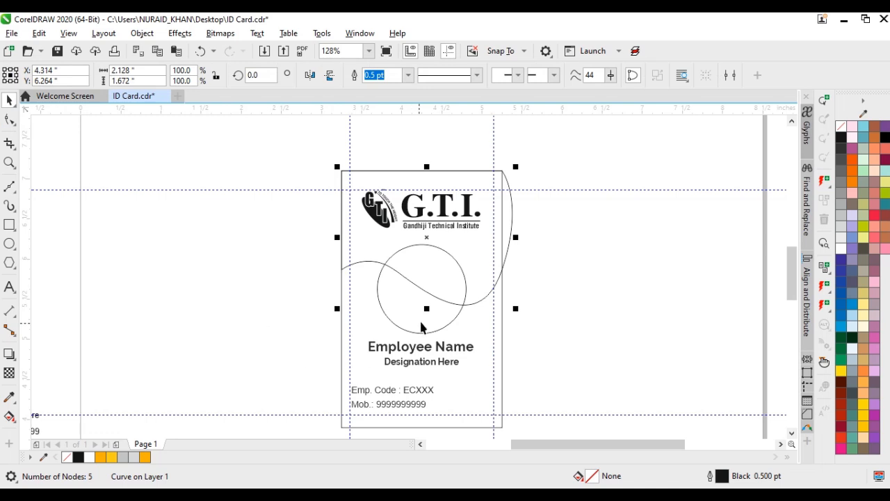
{"action": "left_click_drag", "start_coordinate": [427, 311], "coordinate": [424, 295]}
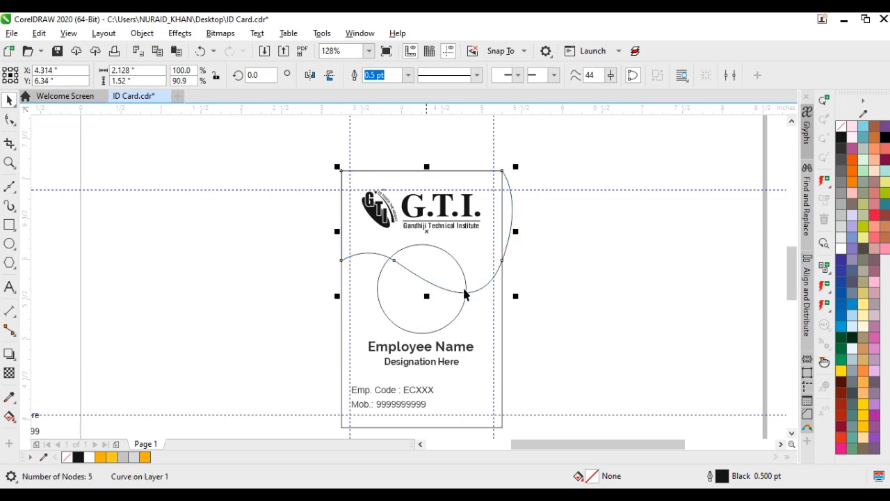
{"action": "left_click", "coordinate": [842, 142]}
{"action": "right_click", "coordinate": [841, 126]}
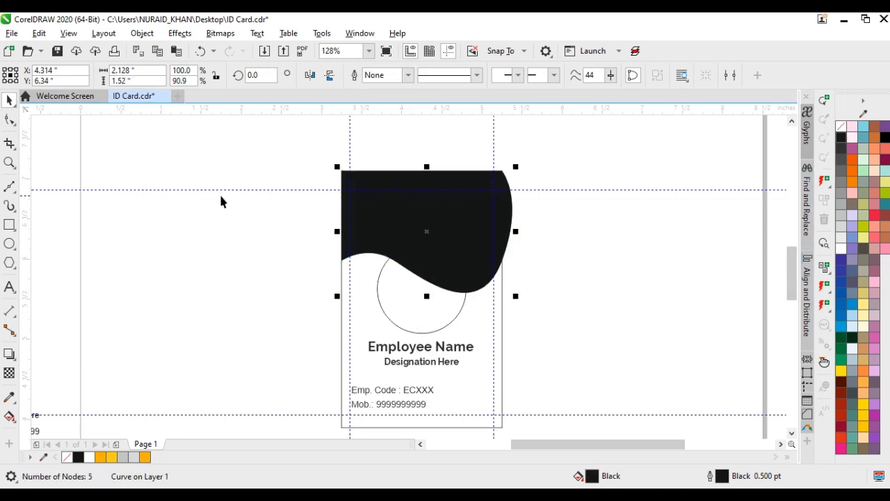
PowerClip the black wavy shape inside the card's outline rectangle so it is cropped to the card edges
{"action": "left_click", "coordinate": [142, 33]}
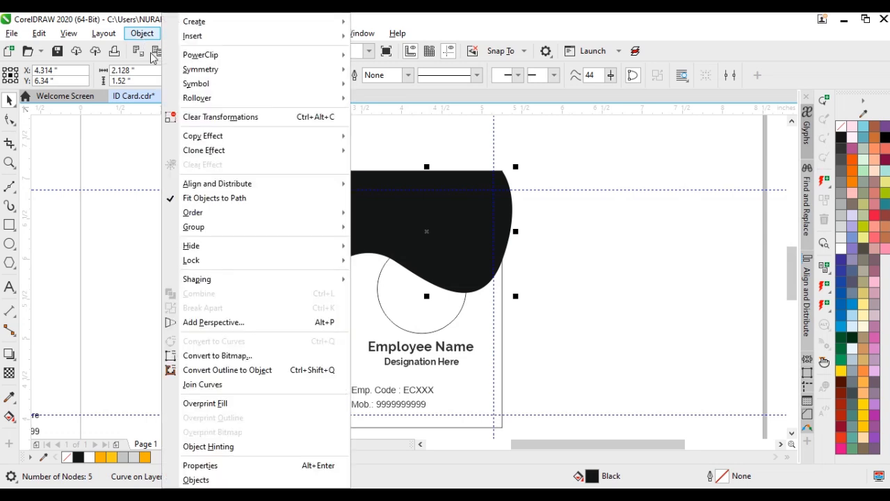
{"action": "mouse_move", "coordinate": [320, 55]}
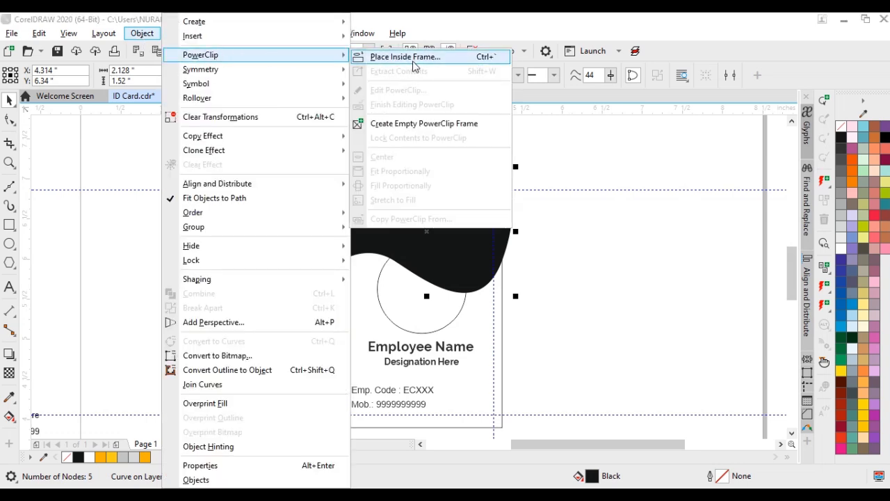
{"action": "left_click", "coordinate": [379, 56]}
{"action": "left_click", "coordinate": [485, 308]}
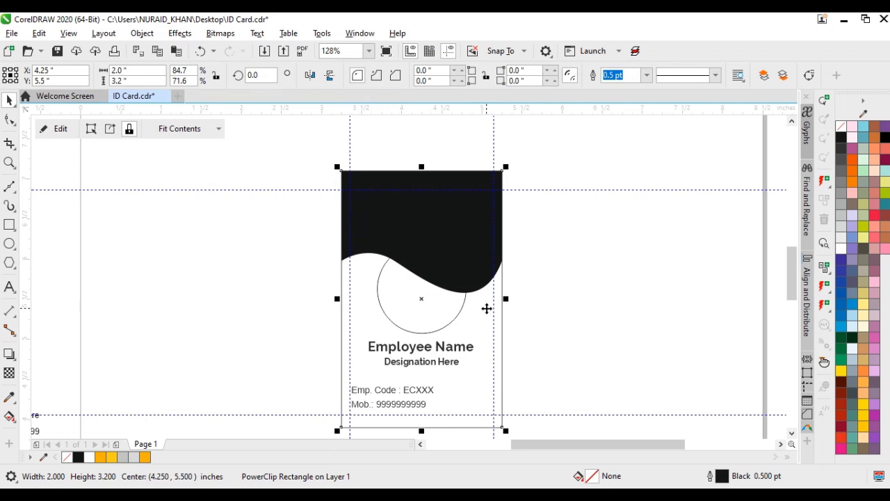
Fill the photo circle with white and bring it in front of the black wave, and send the card frame behind the logo
{"action": "left_click", "coordinate": [417, 316]}
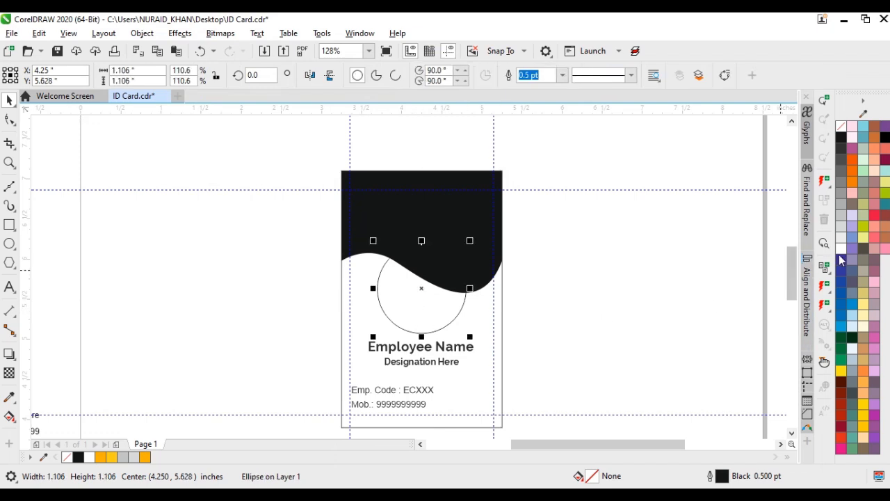
{"action": "key", "text": "ctrl+Page_Up"}
{"action": "left_click", "coordinate": [478, 313]}
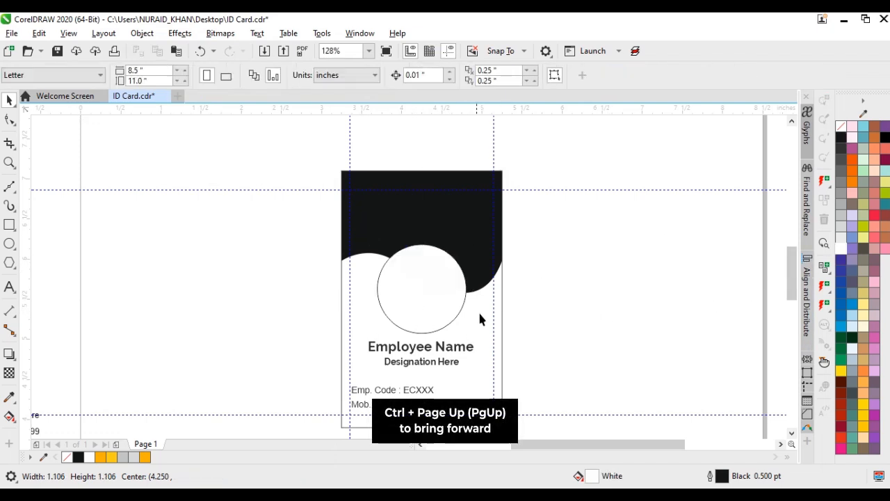
{"action": "key", "text": "ctrl+Page_Down"}
{"action": "left_click", "coordinate": [512, 312]}
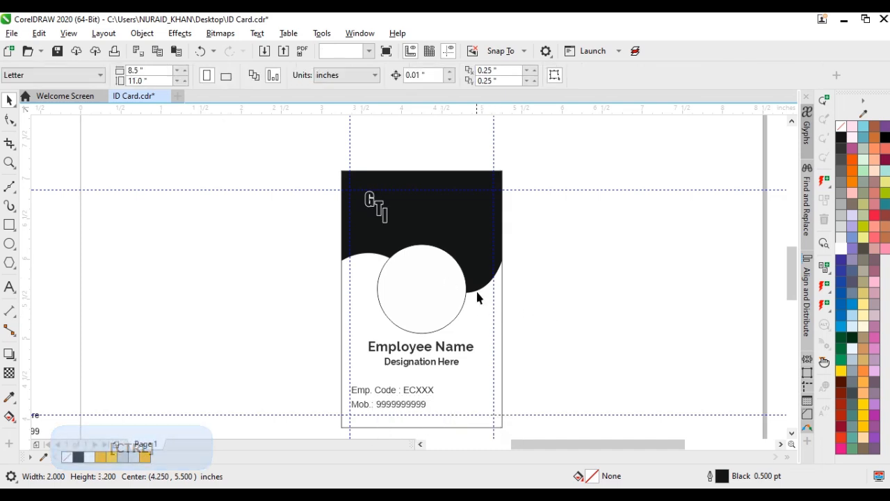
Fill the logo group at the top of the card with white
{"action": "key", "text": "z"}
{"action": "left_click_drag", "start_coordinate": [314, 163], "coordinate": [572, 285]}
{"action": "key", "text": "ctrl+space"}
{"action": "left_click", "coordinate": [281, 265]}
{"action": "left_click", "coordinate": [268, 257]}
{"action": "left_click", "coordinate": [841, 248]}
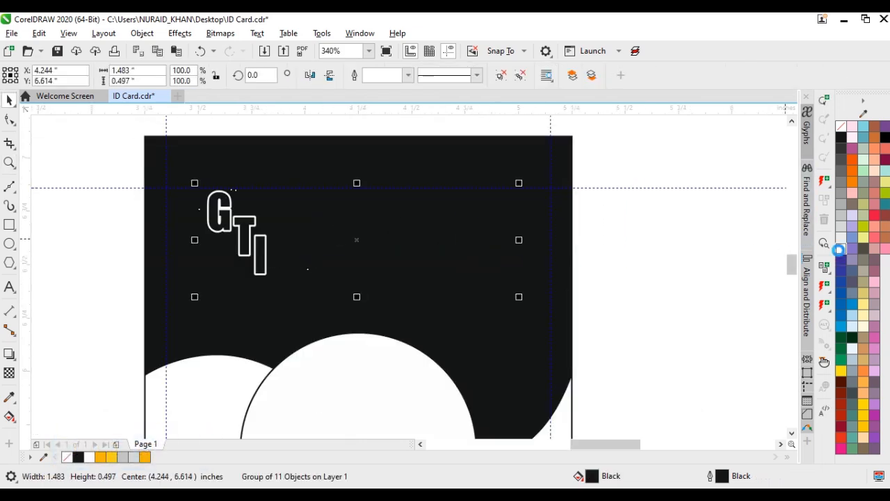
Ungroup all the logo's objects and give the line between G.T.I. and the institute name a white outline
{"action": "left_click", "coordinate": [521, 79]}
{"action": "left_click_drag", "start_coordinate": [634, 244], "coordinate": [296, 286]}
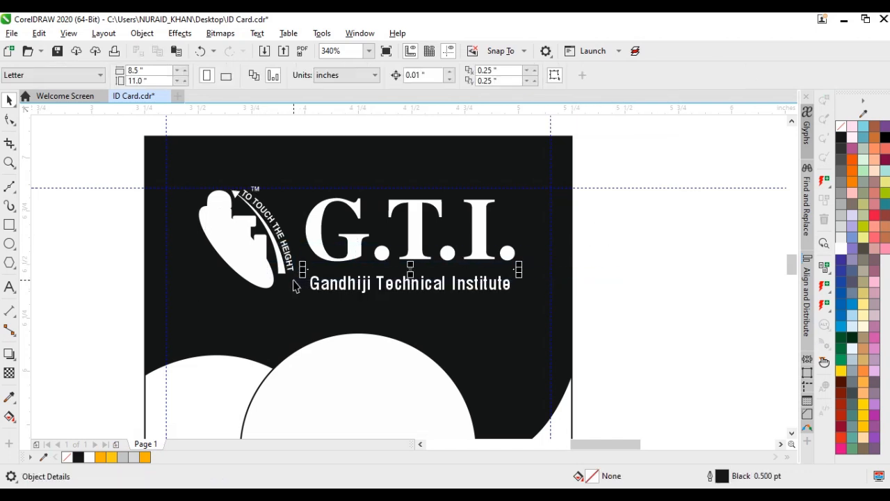
{"action": "right_click", "coordinate": [838, 248]}
{"action": "left_click", "coordinate": [661, 256]}
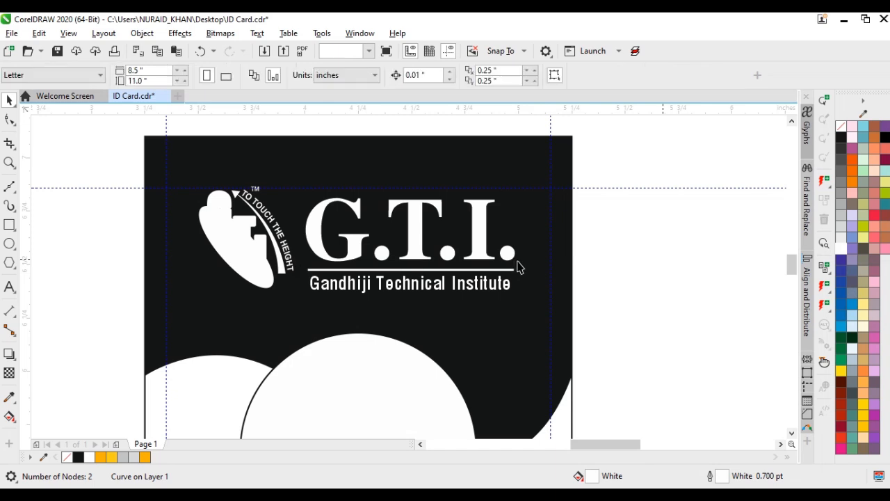
{"action": "left_click", "coordinate": [420, 246]}
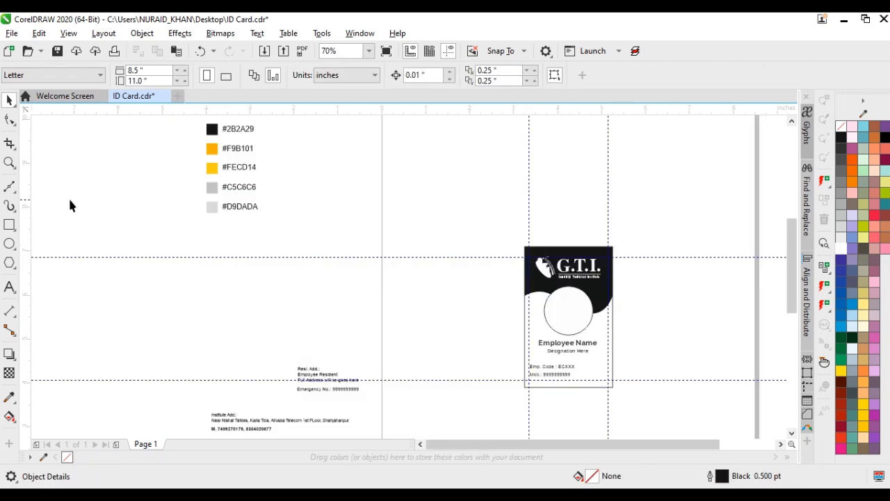
Draw a 0.625-inch square beside the list of colour codes and copy the hex code #F9B101
{"action": "left_click", "coordinate": [9, 224]}
{"action": "left_click_drag", "start_coordinate": [106, 194], "coordinate": [142, 229]}
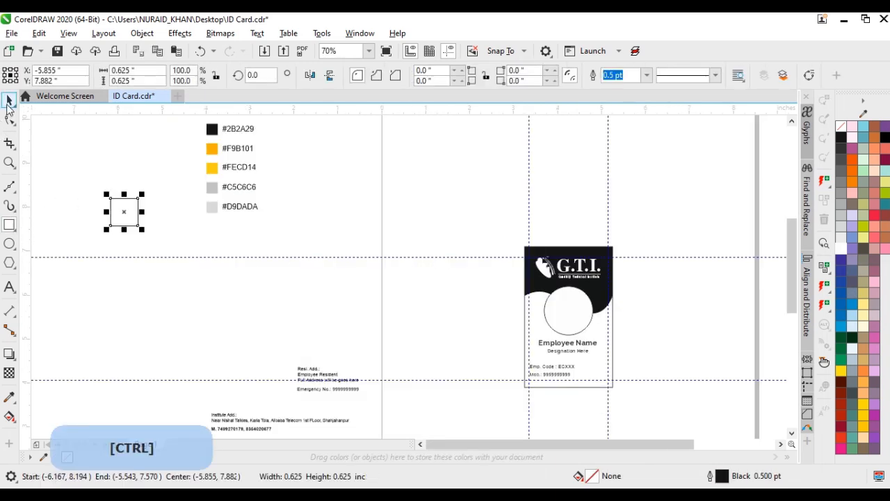
{"action": "double_click", "coordinate": [240, 149]}
{"action": "key", "text": "ctrl+a"}
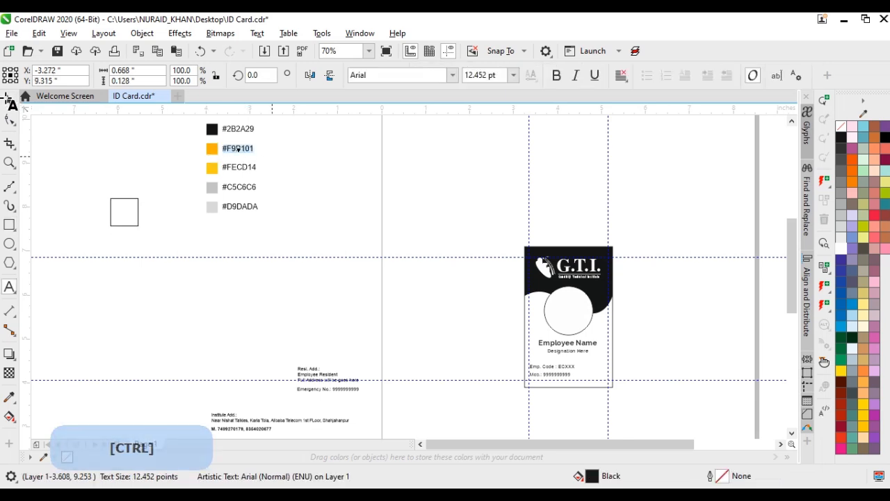
{"action": "key", "text": "ctrl+space"}
Remove the square's outline and set its uniform fill to #F9B101
{"action": "left_click", "coordinate": [125, 225]}
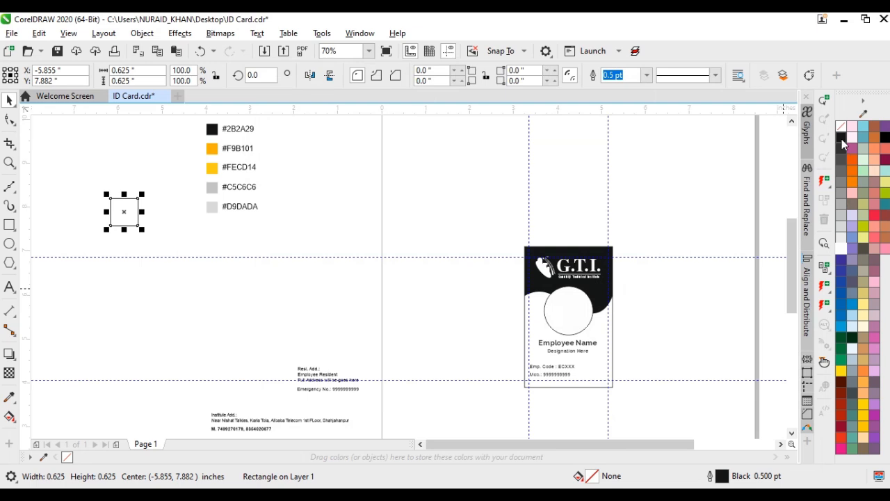
{"action": "left_click", "coordinate": [842, 138]}
{"action": "right_click", "coordinate": [841, 126]}
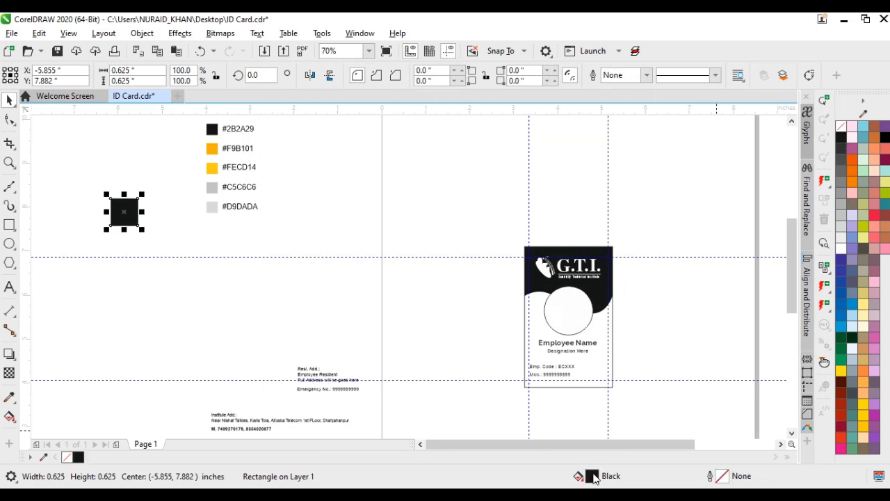
{"action": "key", "text": "shift+F11"}
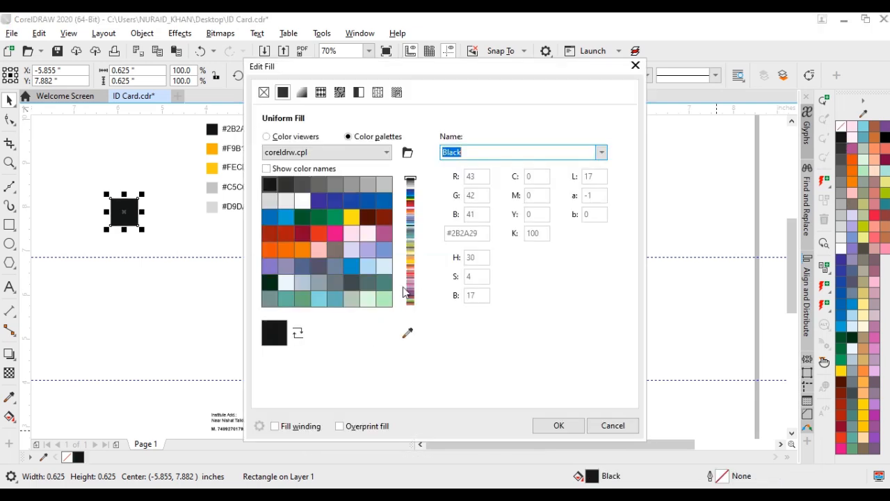
{"action": "left_click", "coordinate": [267, 136]}
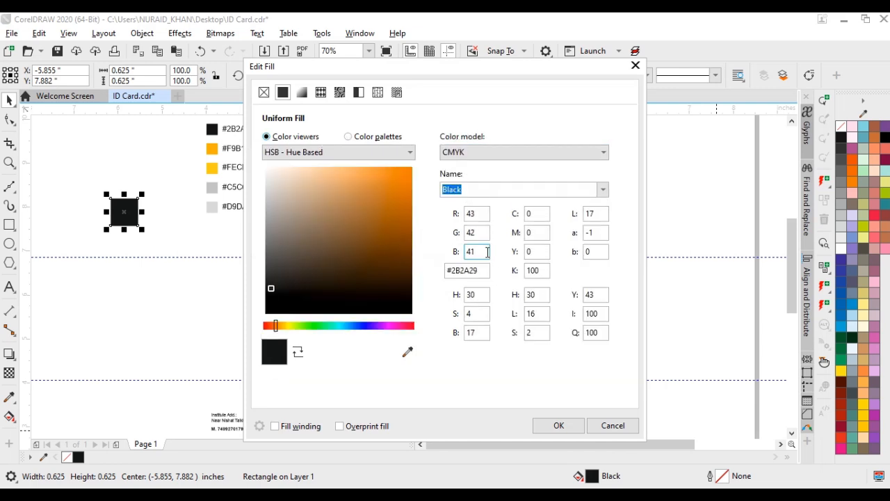
{"action": "double_click", "coordinate": [480, 271]}
{"action": "type", "text": "#F9B101"}
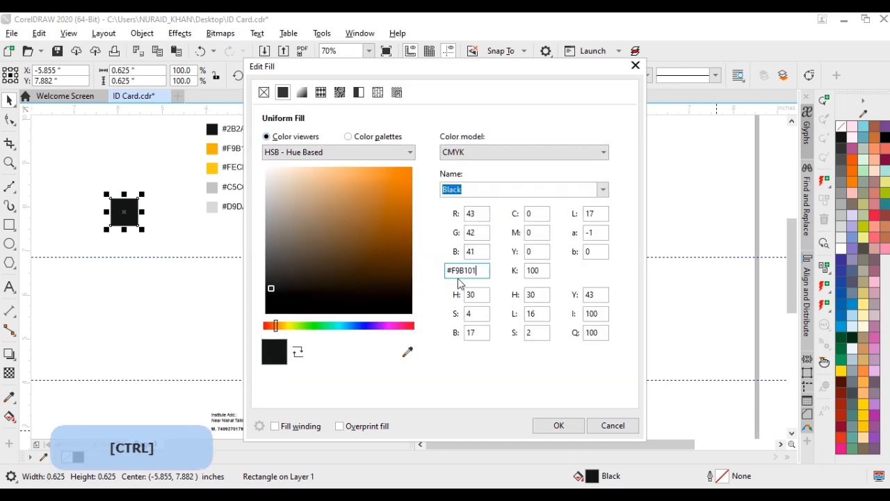
{"action": "left_click", "coordinate": [561, 424]}
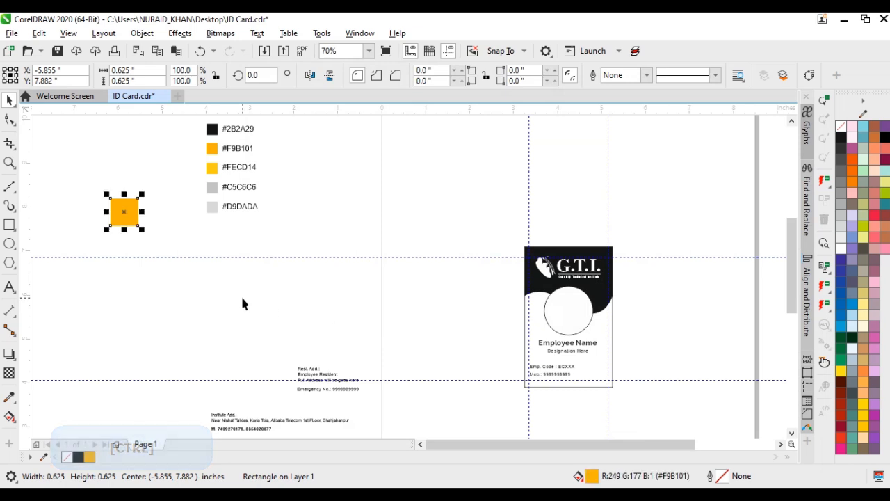
Copy the hex code #FECD14 from the colour list and apply it as the square's fill
{"action": "left_click", "coordinate": [140, 218]}
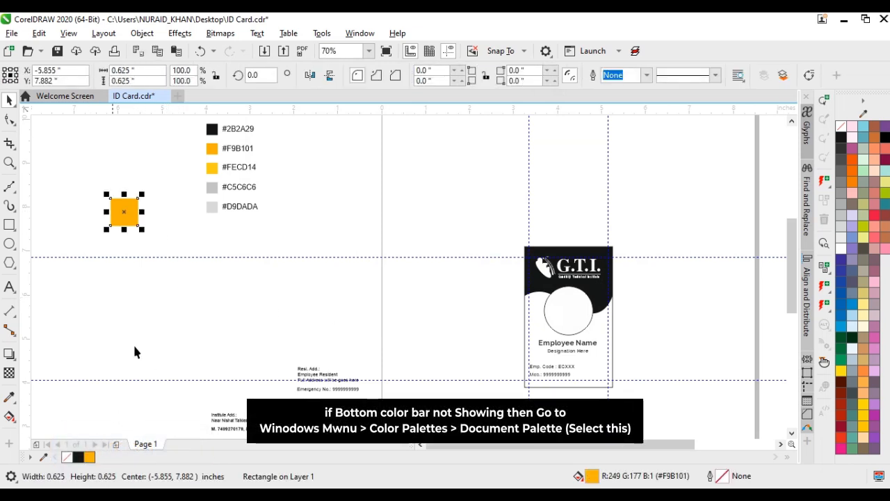
{"action": "scroll", "coordinate": [139, 214], "scroll_direction": "up", "scroll_amount": 2}
{"action": "left_click_drag", "start_coordinate": [330, 306], "coordinate": [311, 250]}
{"action": "double_click", "coordinate": [542, 208]}
{"action": "key", "text": "ctrl+a"}
{"action": "key", "text": "ctrl+c"}
{"action": "key", "text": "ctrl+space"}
{"action": "left_click", "coordinate": [268, 243]}
{"action": "double_click", "coordinate": [591, 476]}
{"action": "double_click", "coordinate": [466, 270]}
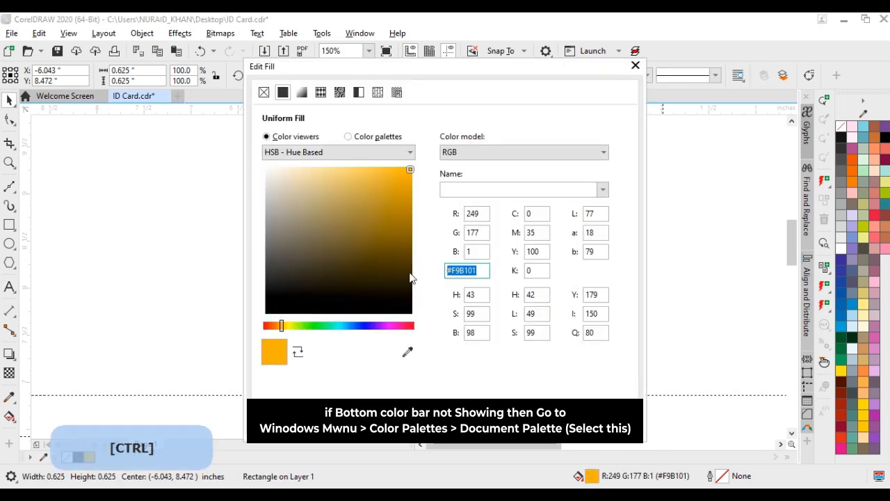
{"action": "key", "text": "ctrl+v"}
{"action": "key", "text": "Return"}
Copy the hex code #C5C6C6 from the colour list and apply it as the square's fill
{"action": "double_click", "coordinate": [523, 252]}
{"action": "key", "text": "ctrl+a"}
{"action": "key", "text": "ctrl+c"}
{"action": "key", "text": "ctrl+space"}
{"action": "left_click", "coordinate": [278, 250]}
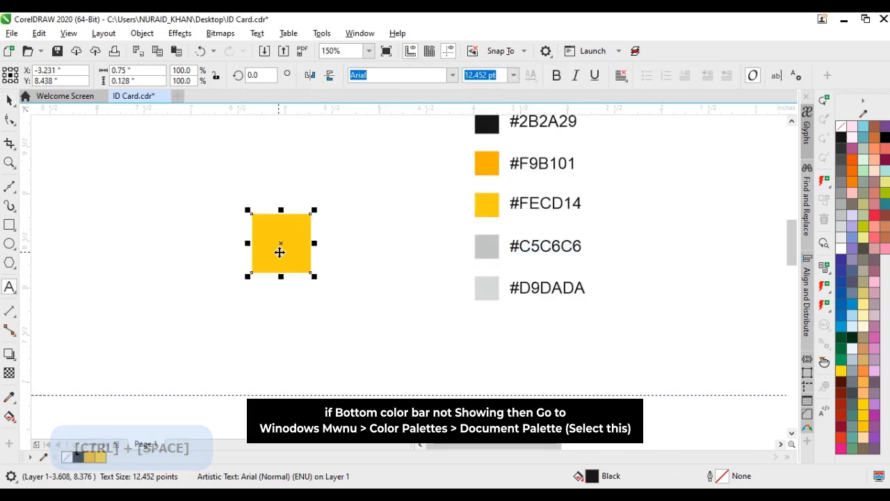
{"action": "double_click", "coordinate": [592, 476]}
Copy the hex code #D9DADA from the colour list and apply it as the square's fill
{"action": "double_click", "coordinate": [555, 292]}
{"action": "key", "text": "ctrl+a"}
{"action": "key", "text": "ctrl+c"}
{"action": "left_click", "coordinate": [296, 253]}
{"action": "double_click", "coordinate": [592, 476]}
{"action": "key", "text": "ctrl+v"}
{"action": "key", "text": "Return"}
Delete the sample square and the reference swatches with their hex code labels
{"action": "key", "text": "Delete"}
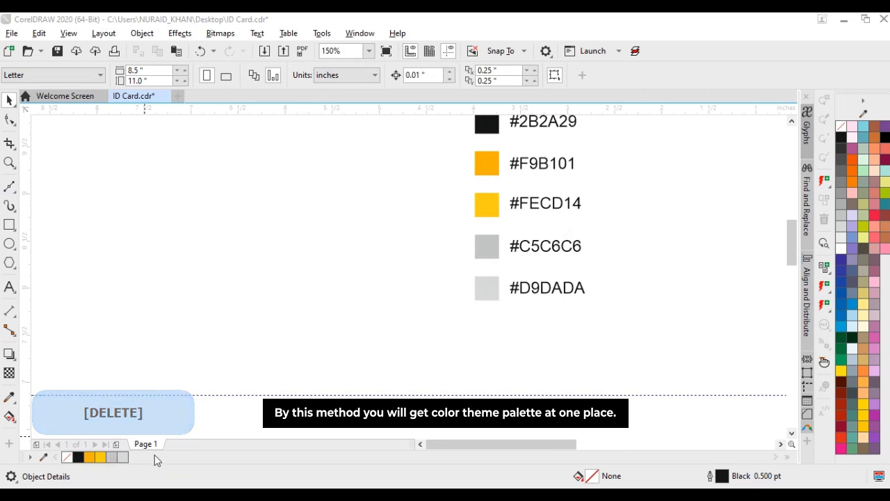
{"action": "left_click", "coordinate": [511, 311]}
{"action": "scroll", "coordinate": [511, 311], "scroll_direction": "down", "scroll_amount": 1}
{"action": "left_click_drag", "start_coordinate": [513, 143], "coordinate": [494, 155]}
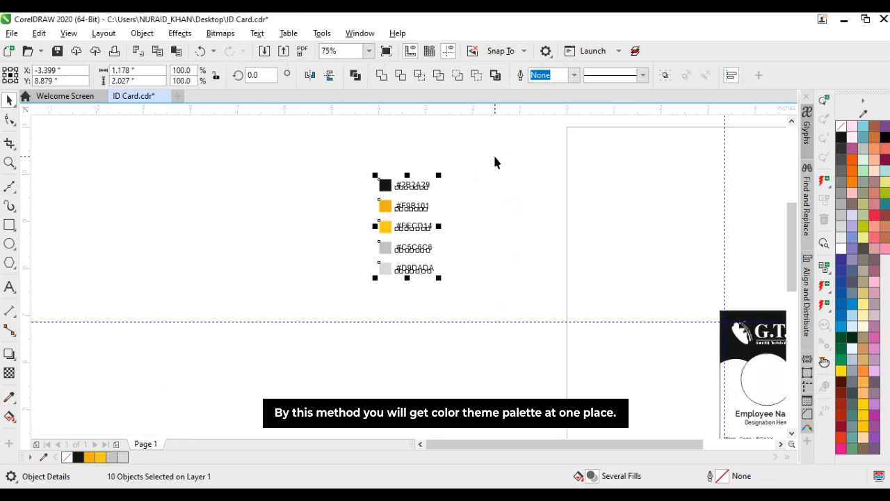
{"action": "key", "text": "Delete"}
Fill the G.T.I. lettering on the card with the yellow #FECD14
{"action": "key", "text": "F4"}
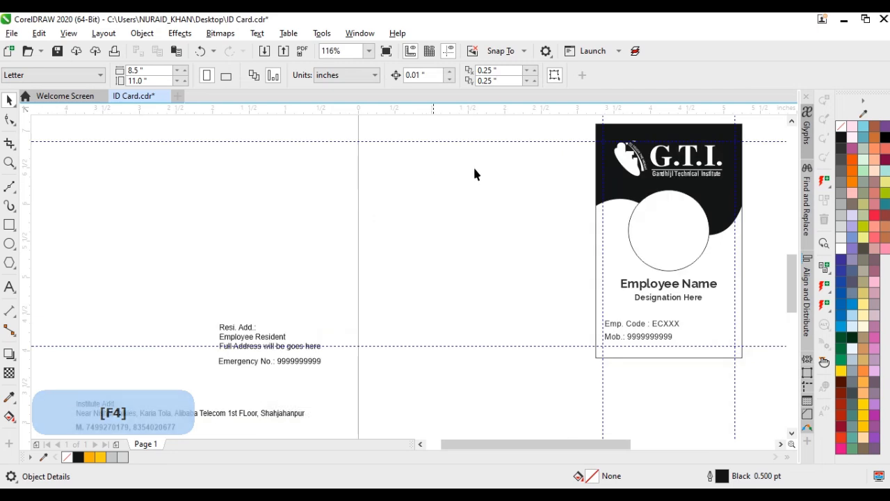
{"action": "key", "text": "z"}
{"action": "left_click_drag", "start_coordinate": [756, 249], "coordinate": [757, 248]}
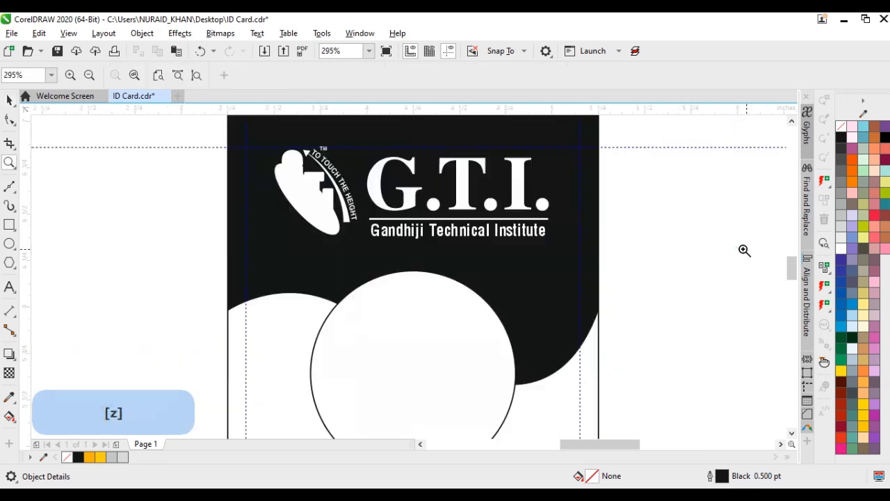
{"action": "key", "text": "ctrl+space"}
{"action": "left_click", "coordinate": [468, 180]}
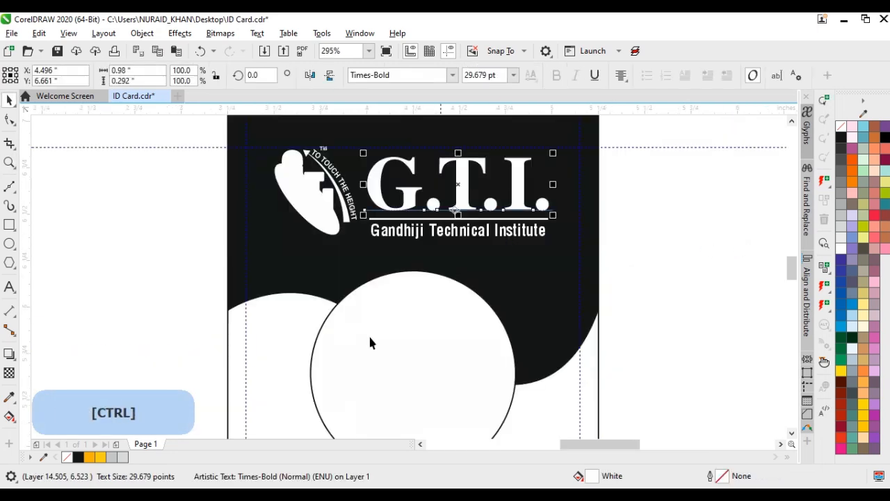
{"action": "left_click", "coordinate": [101, 458]}
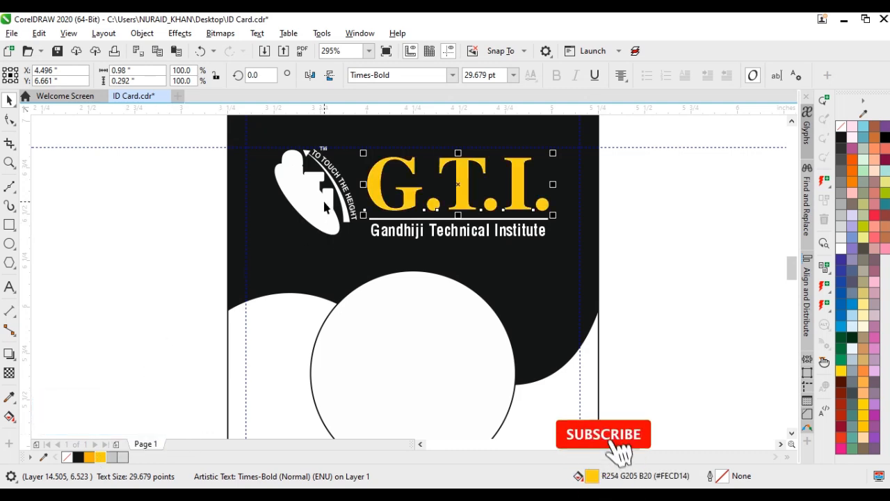
Fill the tilted ellipse of the logo emblem with the yellow #FECD14
{"action": "left_click", "coordinate": [300, 206]}
{"action": "left_click", "coordinate": [301, 207]}
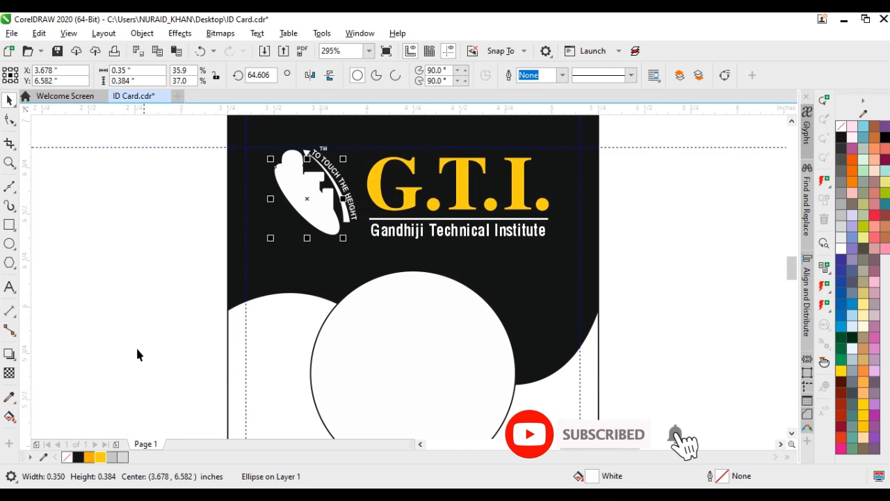
{"action": "left_click", "coordinate": [102, 459]}
Give the three white letters G, T and I on the logo emblem a black outline
{"action": "scroll", "coordinate": [334, 179], "scroll_direction": "up", "scroll_amount": 1}
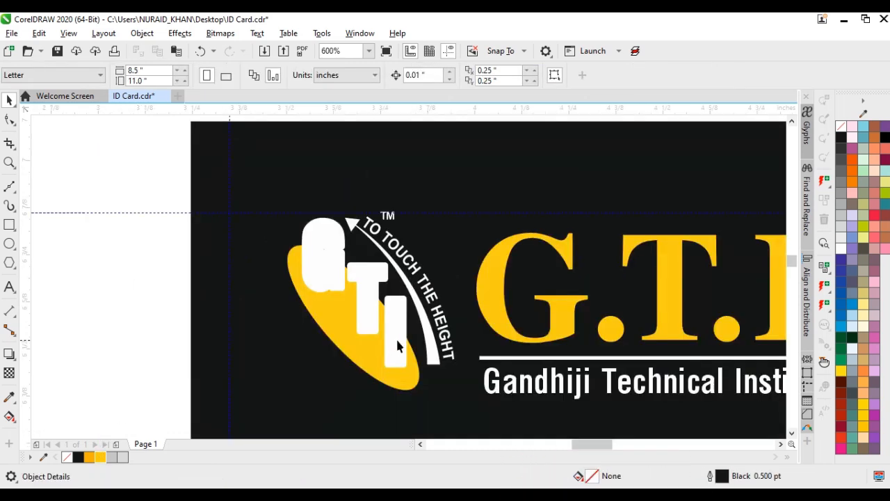
{"action": "left_click", "coordinate": [397, 341]}
{"action": "left_click", "coordinate": [360, 283], "text": "shift"}
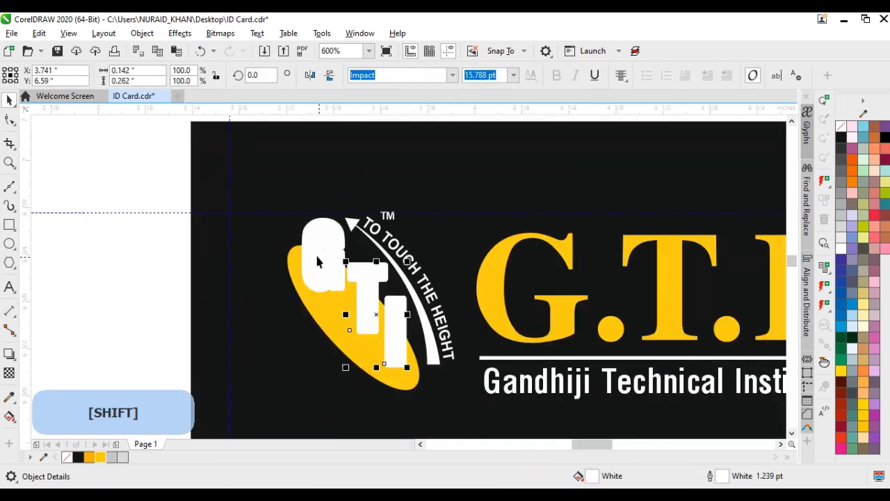
{"action": "right_click", "coordinate": [841, 137]}
{"action": "left_click", "coordinate": [175, 292]}
Open the card's PowerClip contents for editing and add a horizontally mirrored duplicate of the black wavy shape
{"action": "key", "text": "F4"}
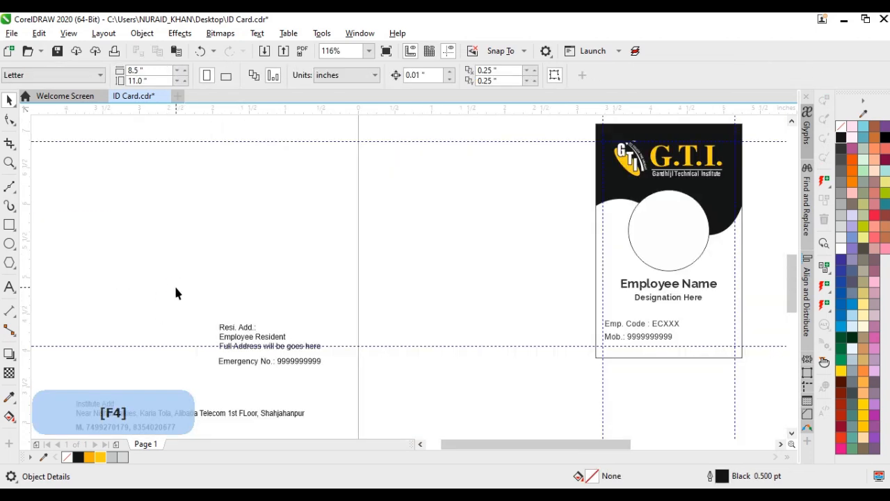
{"action": "key", "text": "z"}
{"action": "left_click_drag", "start_coordinate": [523, 139], "coordinate": [695, 236]}
{"action": "double_click", "coordinate": [608, 243], "text": "ctrl"}
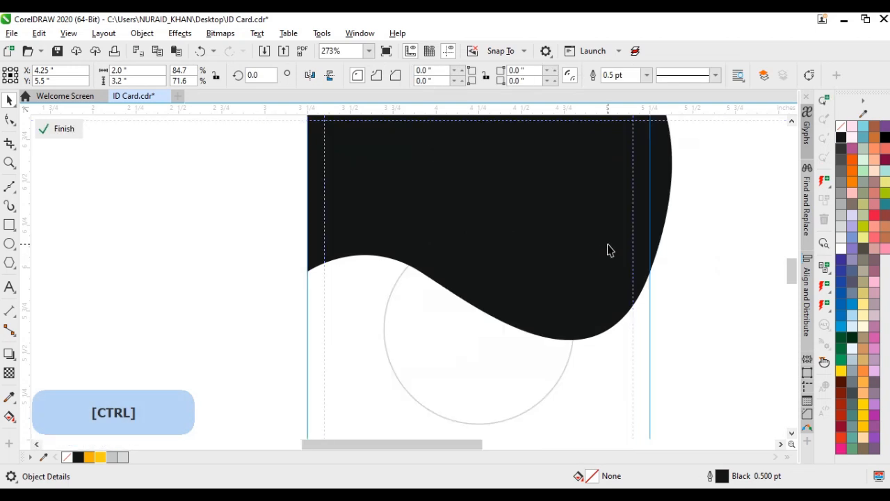
{"action": "left_click", "coordinate": [511, 251]}
{"action": "key", "text": "plus"}
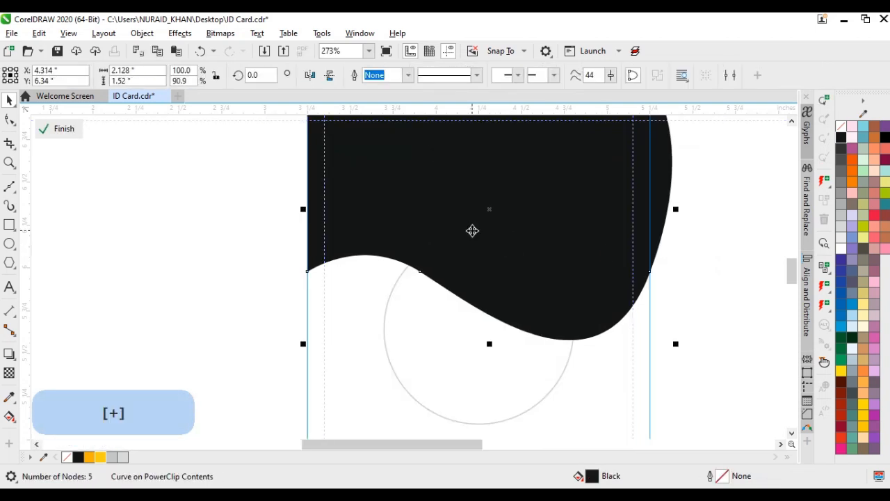
{"action": "left_click", "coordinate": [310, 76]}
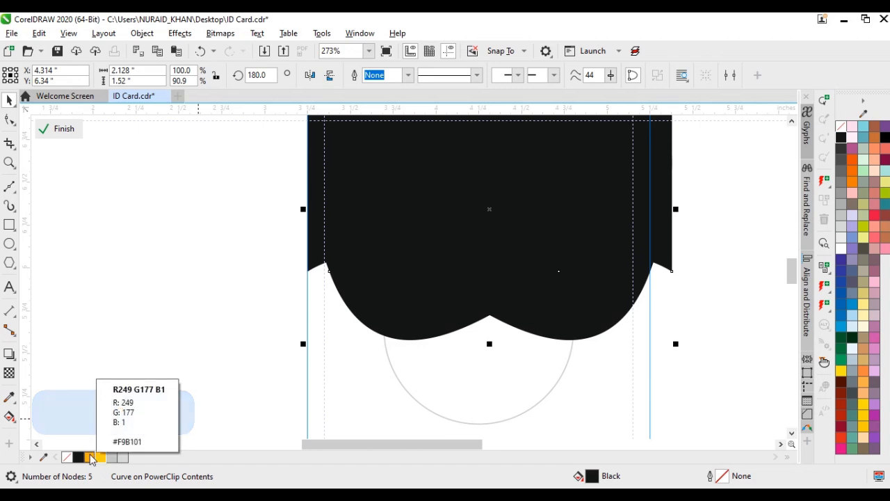
Fill the mirrored wave with #FECD14 and offset it about 0.29 inches left and 0.11 inches down
{"action": "left_click", "coordinate": [101, 458]}
{"action": "left_click_drag", "start_coordinate": [376, 306], "coordinate": [334, 336]}
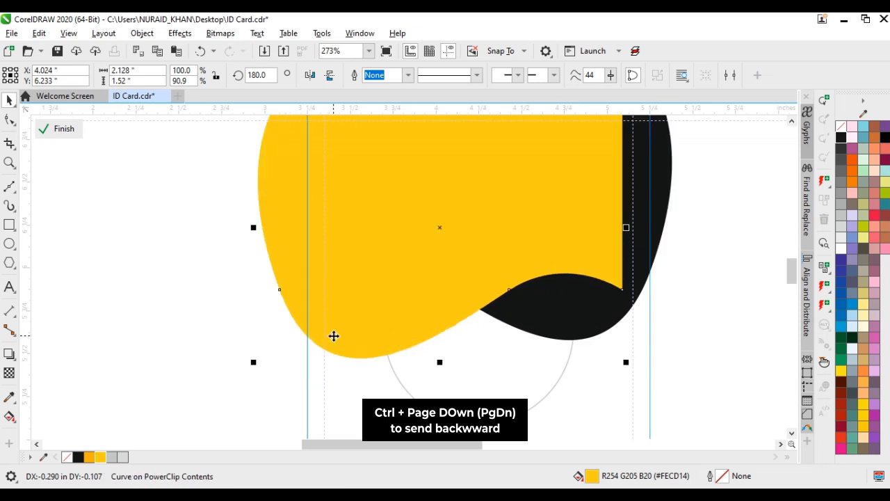
Send the mirrored yellow wave behind the black wave
{"action": "key", "text": "ctrl"}
{"action": "key", "text": "ctrl+Page_Down"}
{"action": "key", "text": "ctrl+Page_Down"}
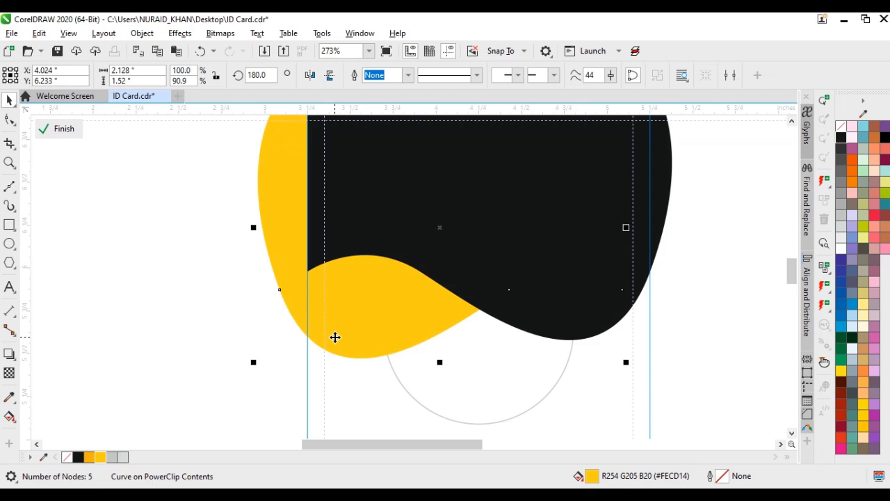
Duplicate the black wave, fill the copy with the orange #F9B101 and send it behind the black wave
{"action": "left_click", "coordinate": [680, 329]}
{"action": "left_click", "coordinate": [521, 294]}
{"action": "key", "text": "plus"}
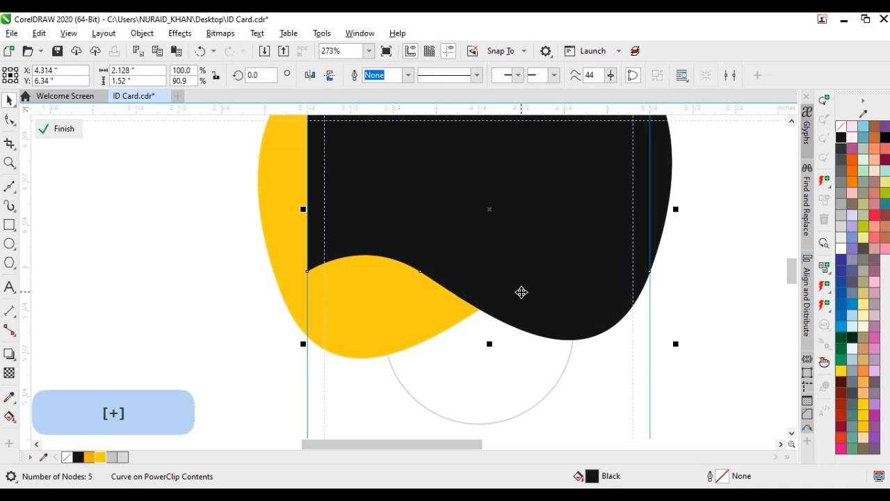
{"action": "left_click", "coordinate": [89, 457]}
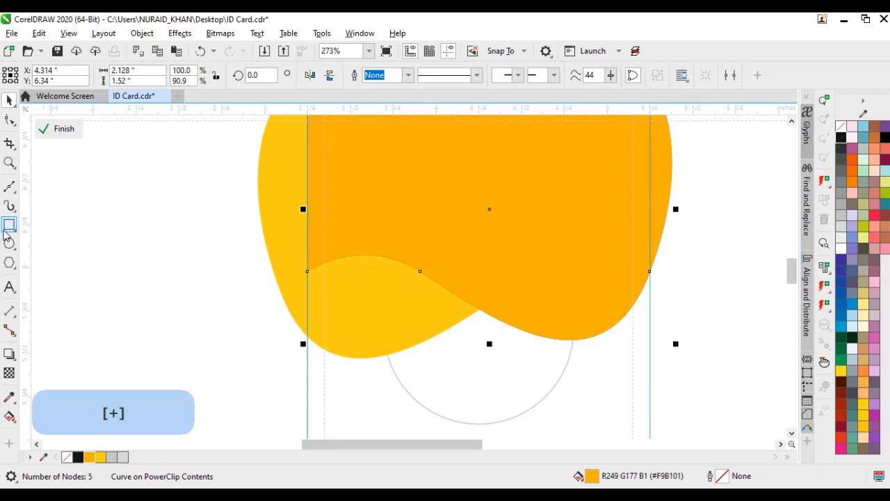
{"action": "key", "text": "ctrl+Page_Down"}
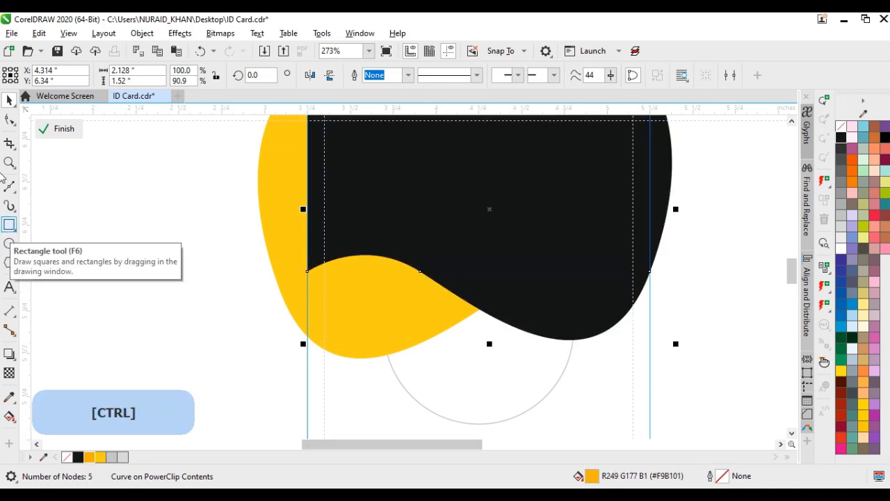
Reshape the orange wave by lowering its left corner node and pulling its lower-right curve node down and outward beyond the black wave
{"action": "left_click", "coordinate": [9, 119]}
{"action": "scroll", "coordinate": [327, 285], "scroll_direction": "up", "scroll_amount": 2}
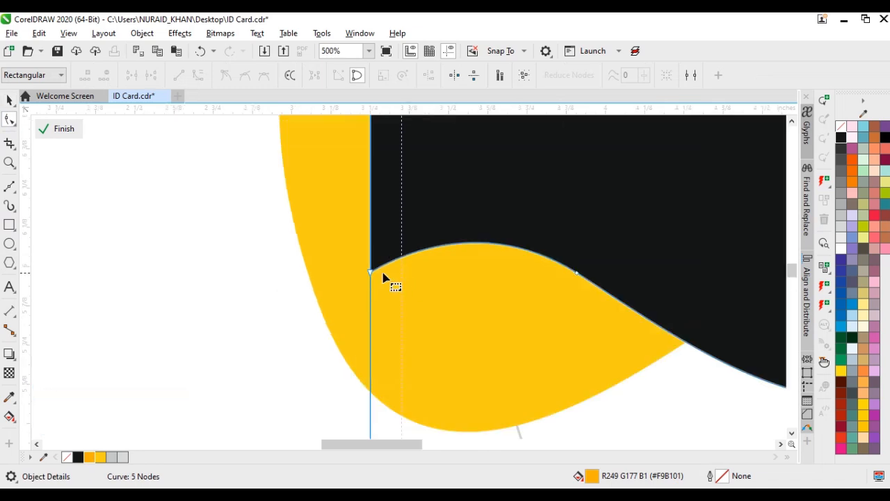
{"action": "left_click_drag", "start_coordinate": [370, 274], "coordinate": [375, 303]}
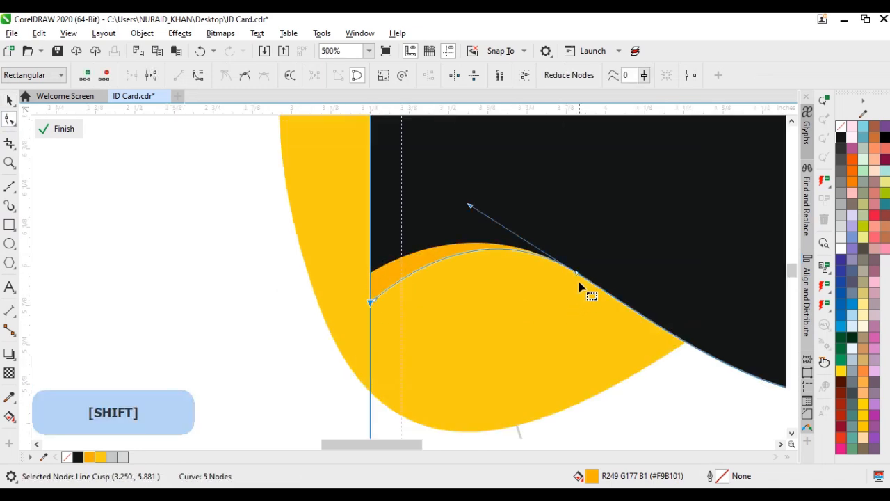
{"action": "left_click_drag", "start_coordinate": [576, 278], "coordinate": [621, 341]}
{"action": "scroll", "coordinate": [410, 285], "scroll_direction": "down", "scroll_amount": 2}
{"action": "left_click_drag", "start_coordinate": [666, 220], "coordinate": [685, 250]}
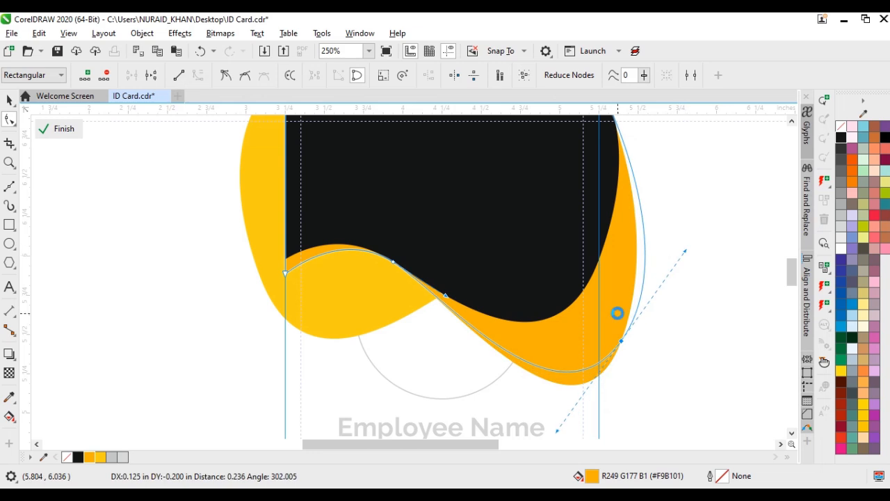
{"action": "left_click_drag", "start_coordinate": [622, 342], "coordinate": [618, 350]}
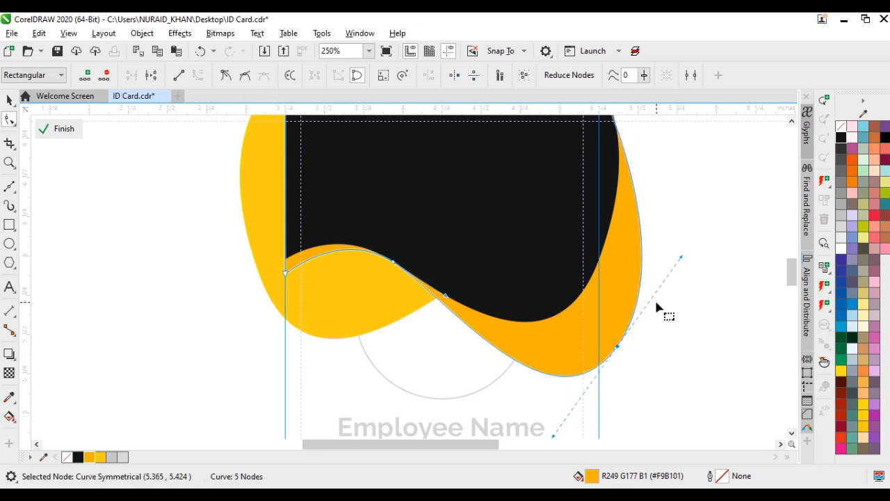
{"action": "left_click_drag", "start_coordinate": [682, 258], "coordinate": [686, 261]}
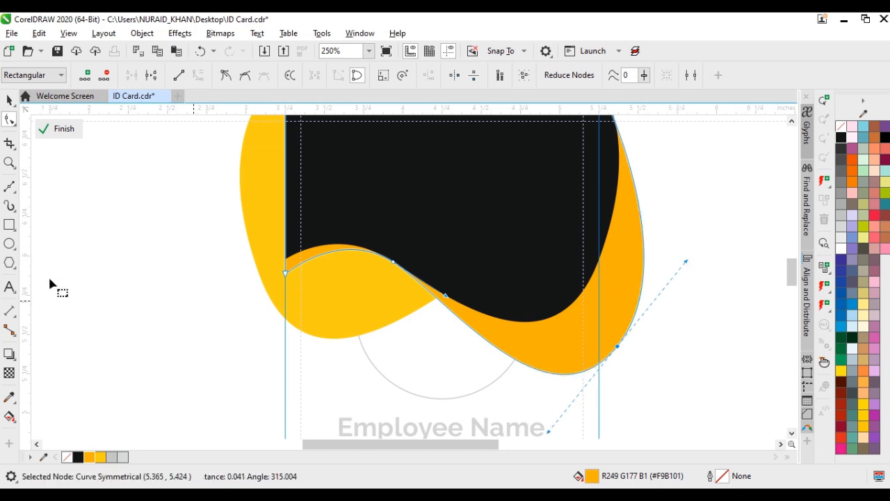
{"action": "left_click", "coordinate": [9, 100]}
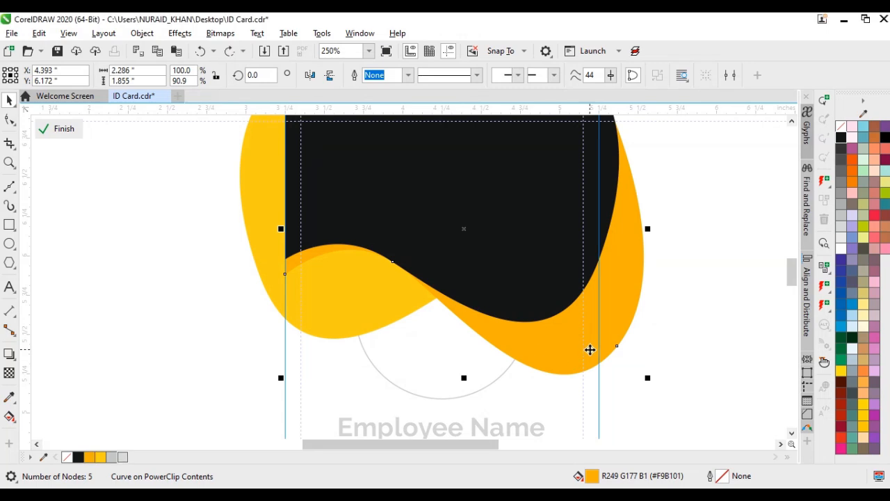
Duplicate the orange wave, fill the copy with #D9DADA and pull its lower-right node about 0.06 inches right and 0.11 inches down
{"action": "key", "text": "plus"}
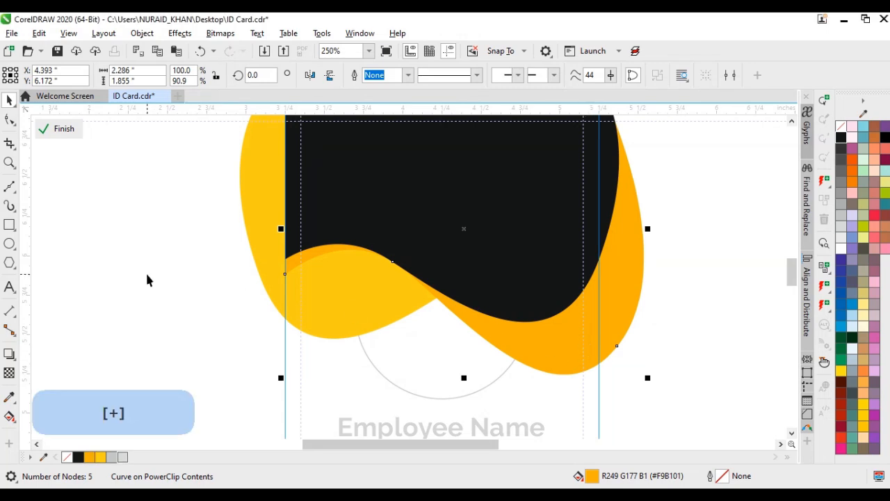
{"action": "left_click", "coordinate": [119, 459]}
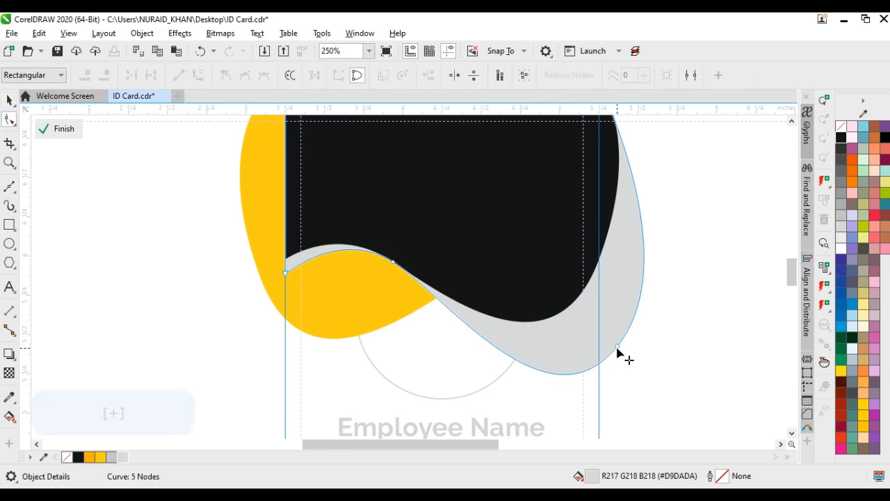
{"action": "left_click", "coordinate": [624, 355]}
{"action": "left_click_drag", "start_coordinate": [623, 354], "coordinate": [627, 363]}
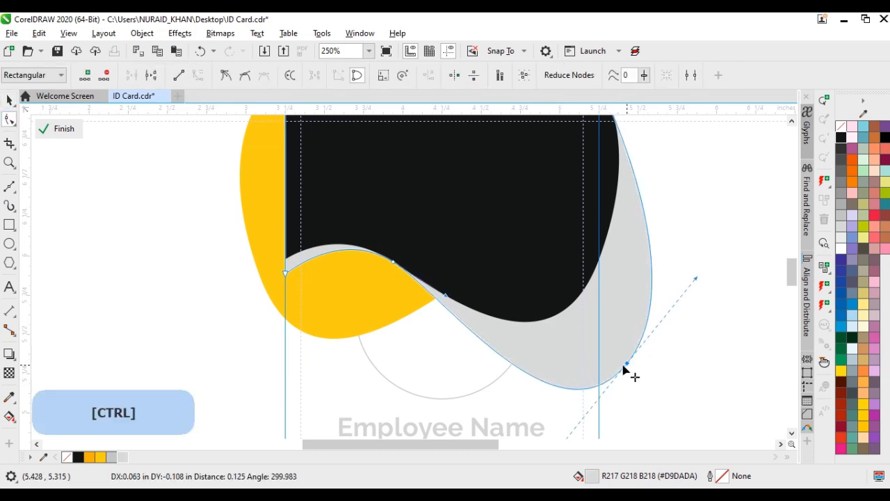
Send the light grey wave behind the orange one and finish editing the card's PowerClip contents
{"action": "key", "text": "ctrl+space"}
{"action": "key", "text": "ctrl+Page_Down"}
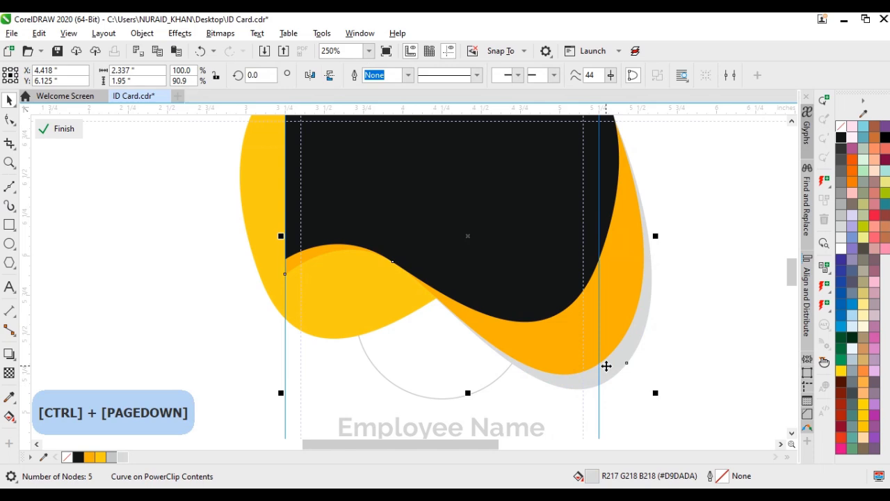
{"action": "left_click", "coordinate": [189, 360], "text": "ctrl"}
{"action": "left_click", "coordinate": [188, 361]}
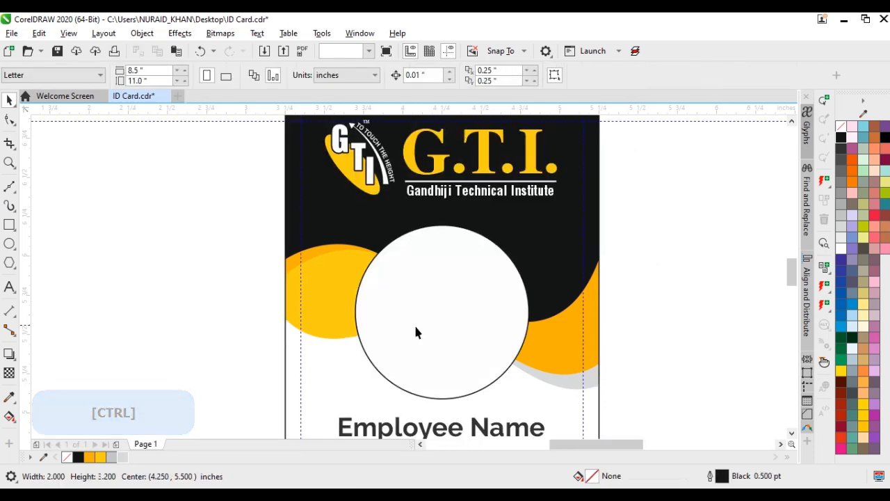
Shrink the photo circle about its centre to about 1.054 inches in diameter
{"action": "scroll", "coordinate": [406, 279], "scroll_direction": "down", "scroll_amount": 2}
{"action": "left_click", "coordinate": [412, 270]}
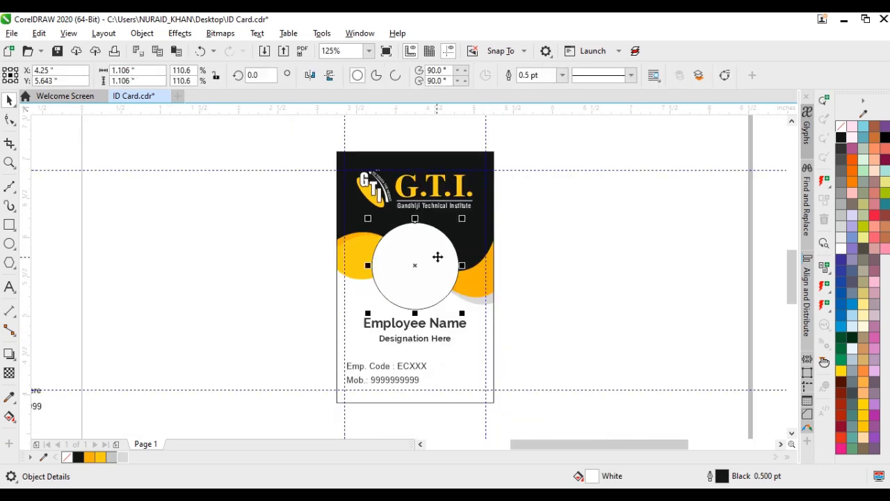
{"action": "scroll", "coordinate": [459, 244], "scroll_direction": "up", "scroll_amount": 2}
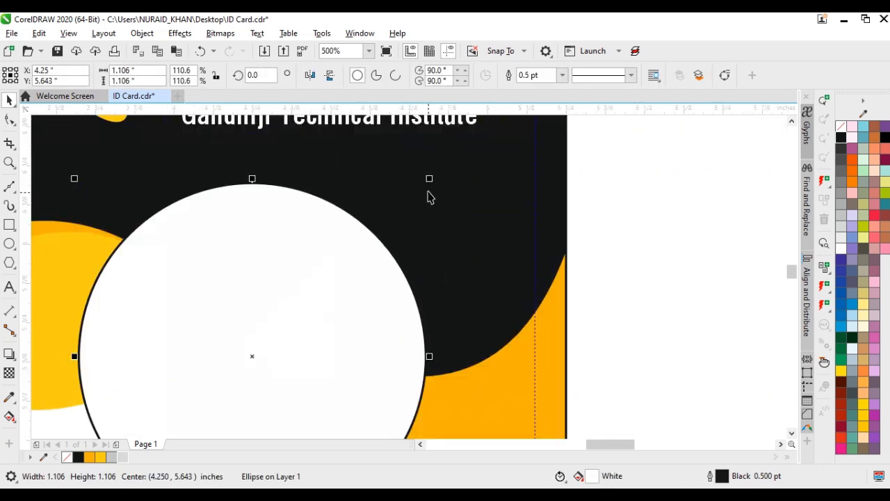
{"action": "left_click_drag", "start_coordinate": [431, 178], "coordinate": [421, 186]}
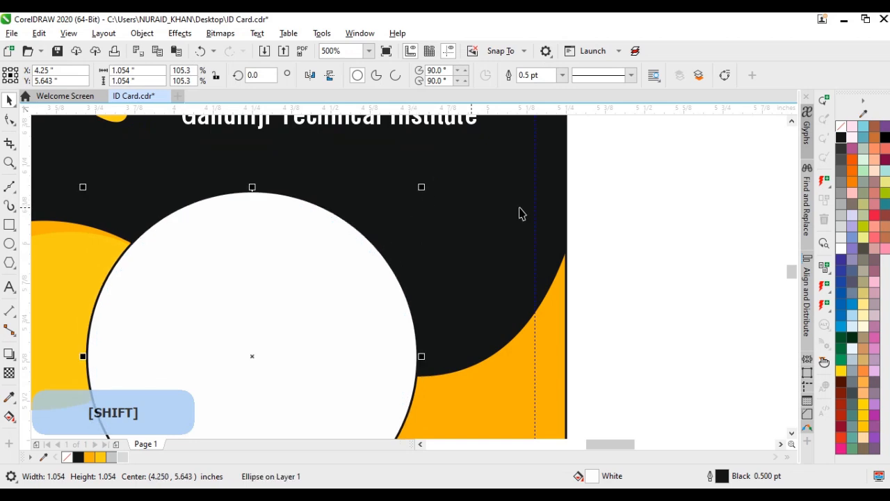
Give the photo circle a white outline 2 pt wide
{"action": "right_click", "coordinate": [847, 252]}
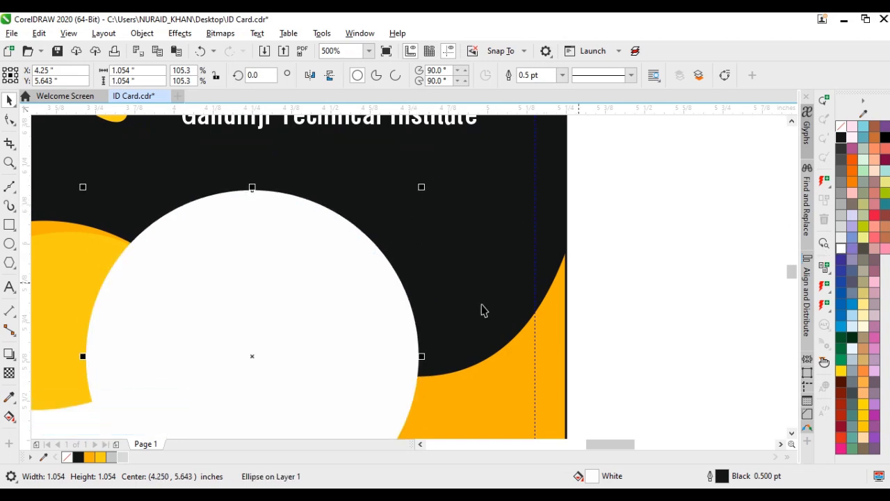
{"action": "scroll", "coordinate": [398, 267], "scroll_direction": "down", "scroll_amount": 1}
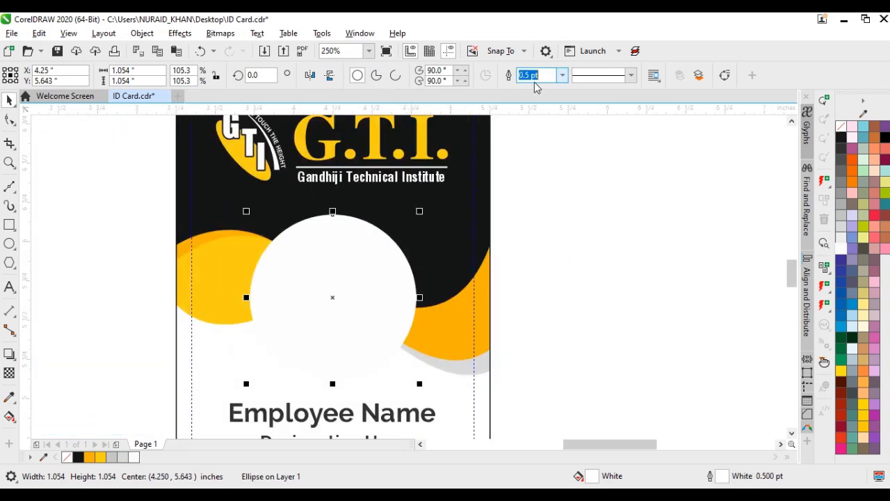
{"action": "key", "text": "Return"}
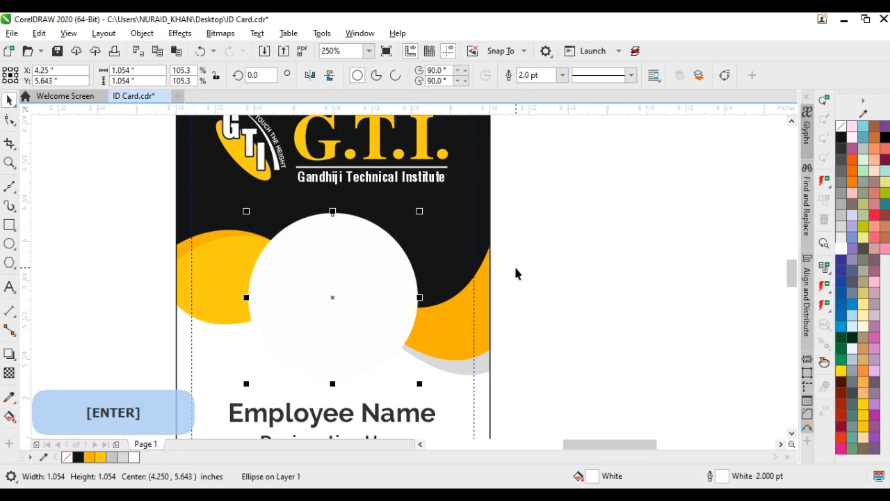
{"action": "left_click", "coordinate": [550, 280]}
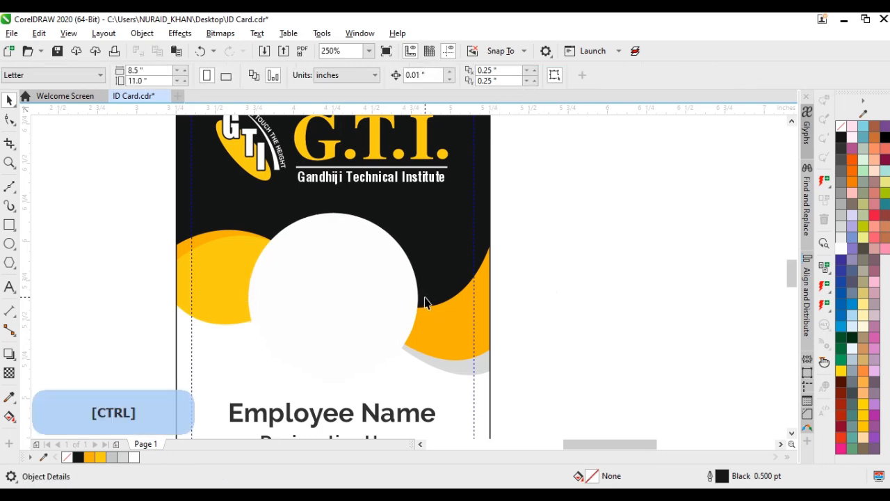
Import the picture "photo 1" from the ID card photo folder and scale it to about 1.28 × 1.55 inches over the card's left side
{"action": "left_click", "coordinate": [10, 35]}
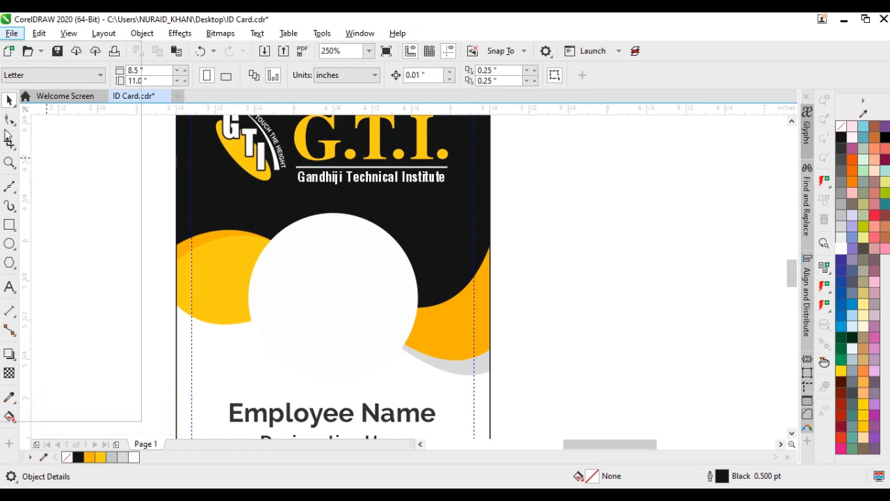
{"action": "left_click", "coordinate": [60, 251]}
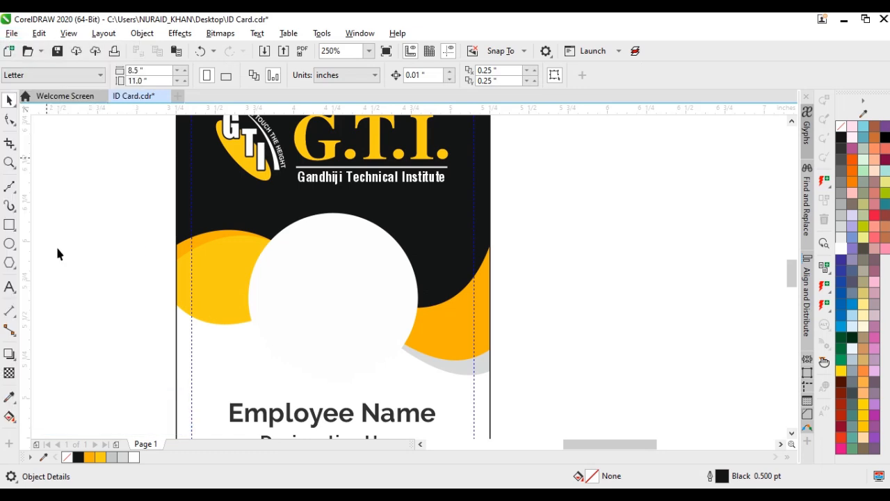
{"action": "double_click", "coordinate": [153, 128]}
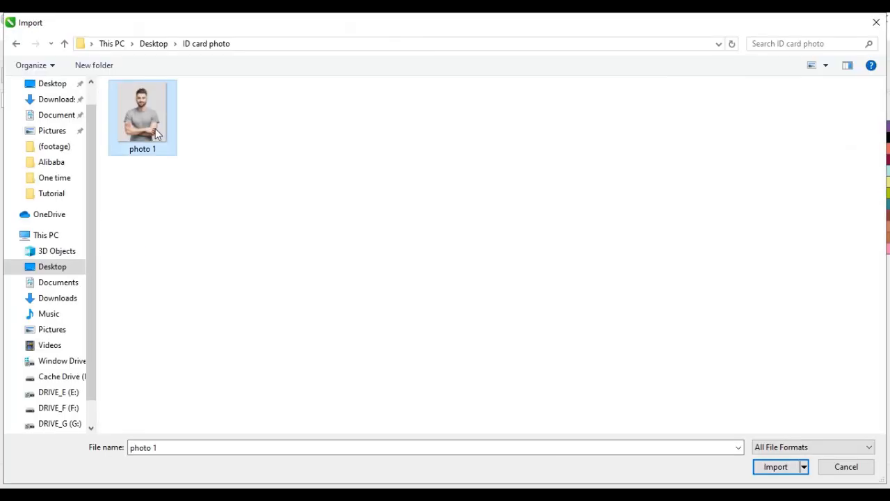
{"action": "left_click", "coordinate": [86, 234]}
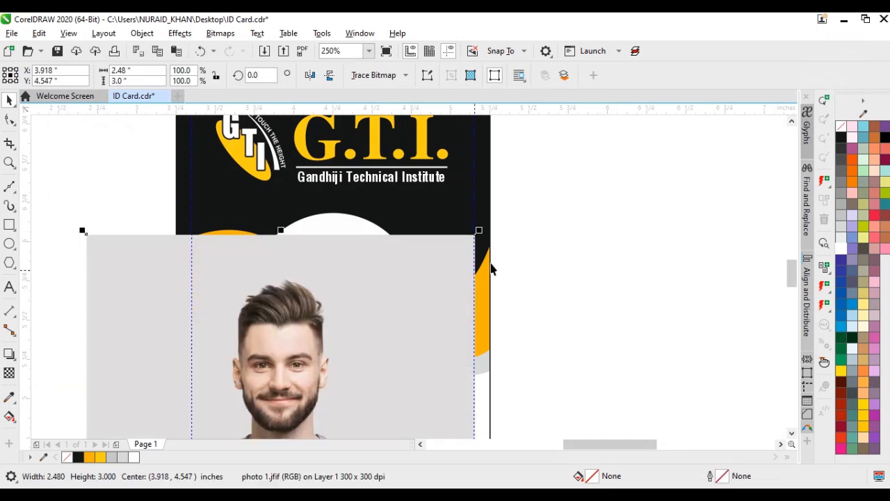
{"action": "left_click_drag", "start_coordinate": [478, 232], "coordinate": [360, 402]}
{"action": "left_click_drag", "start_coordinate": [360, 402], "coordinate": [211, 270]}
PowerClip the imported photo inside the white photo circle
{"action": "left_click", "coordinate": [139, 35]}
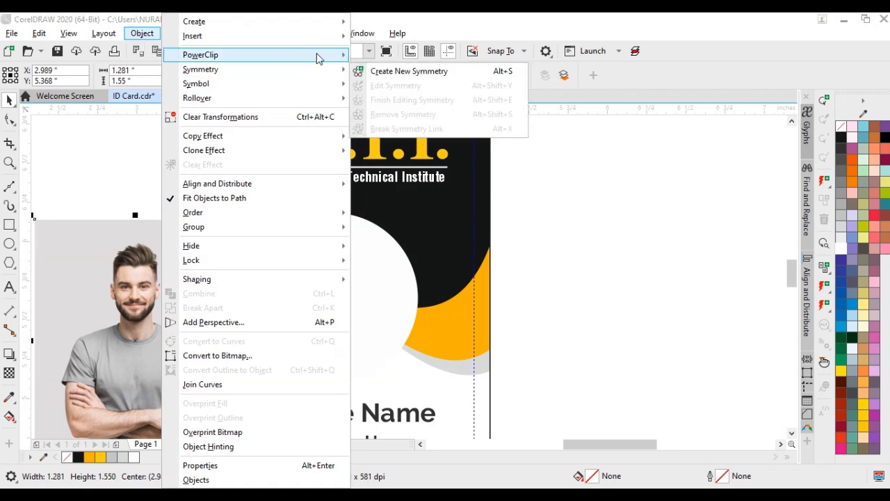
{"action": "mouse_move", "coordinate": [327, 55]}
{"action": "left_click", "coordinate": [389, 56]}
{"action": "left_click", "coordinate": [356, 275]}
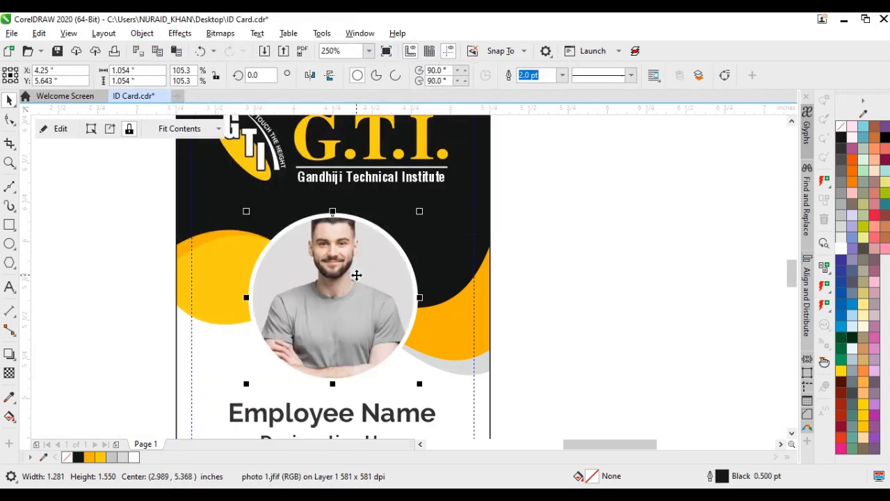
Edit the clipped photo in place, enlarging it to about 1.76 × 2.12 inches and moving it down so the face is centred in the circle
{"action": "key", "text": "ctrl"}
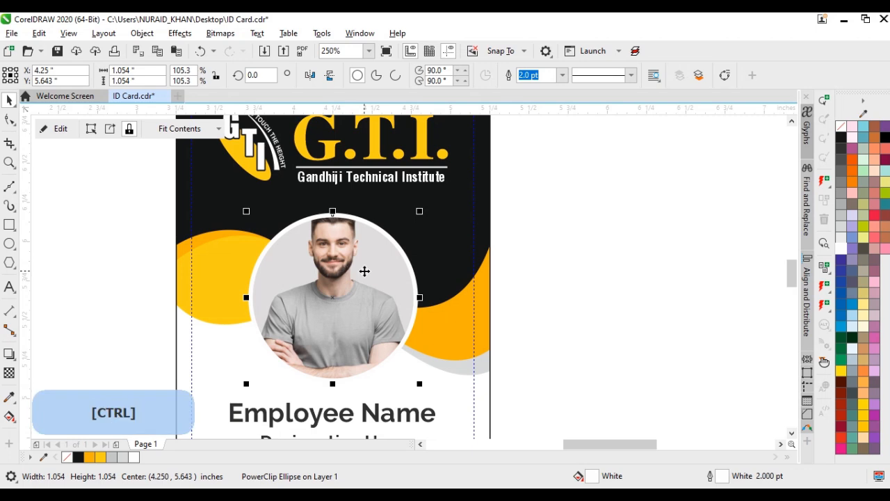
{"action": "left_click", "coordinate": [331, 273], "text": "alt"}
{"action": "left_click_drag", "start_coordinate": [343, 276], "coordinate": [343, 302]}
{"action": "left_click_drag", "start_coordinate": [436, 207], "coordinate": [459, 183]}
{"action": "left_click_drag", "start_coordinate": [345, 294], "coordinate": [346, 313]}
{"action": "left_click_drag", "start_coordinate": [456, 200], "coordinate": [473, 178]}
{"action": "left_click_drag", "start_coordinate": [356, 254], "coordinate": [360, 264]}
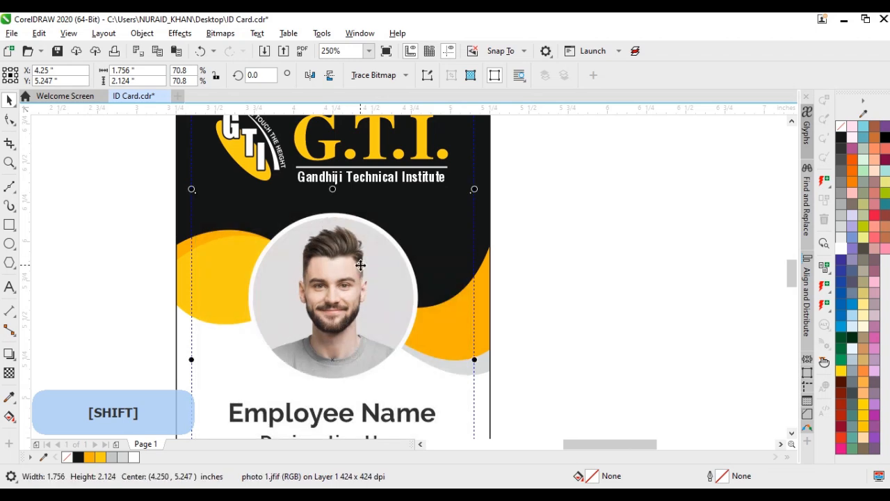
{"action": "left_click", "coordinate": [574, 290]}
Fill the "Employee Name" text with the orange #F9B101
{"action": "scroll", "coordinate": [573, 290], "scroll_direction": "down", "scroll_amount": 2}
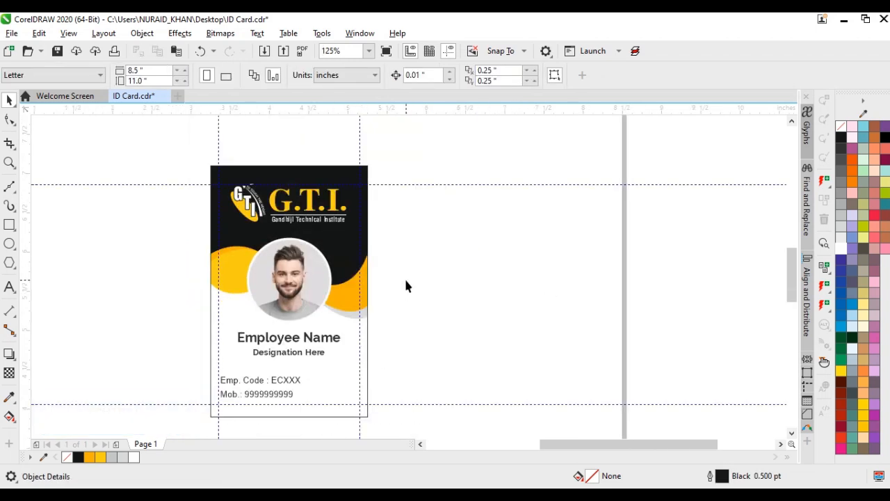
{"action": "left_click", "coordinate": [313, 344]}
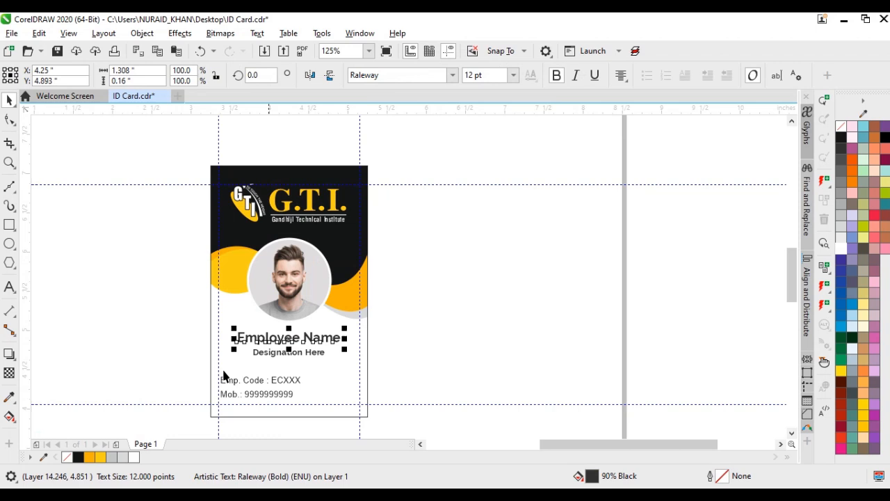
{"action": "left_click", "coordinate": [89, 457]}
{"action": "left_click", "coordinate": [463, 365]}
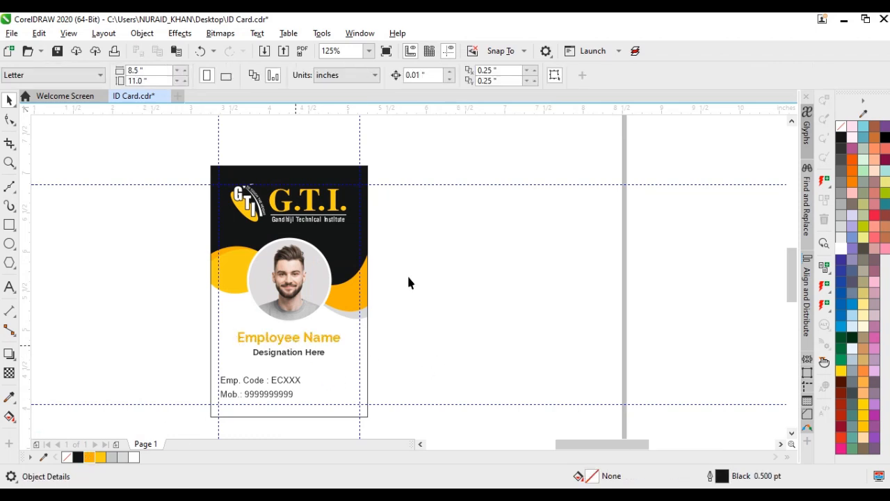
Fill the "Designation Here" text with the next lighter dark grey
{"action": "scroll", "coordinate": [295, 345], "scroll_direction": "up", "scroll_amount": 1}
{"action": "left_click", "coordinate": [501, 312]}
{"action": "key", "text": "Escape"}
{"action": "left_click", "coordinate": [456, 293]}
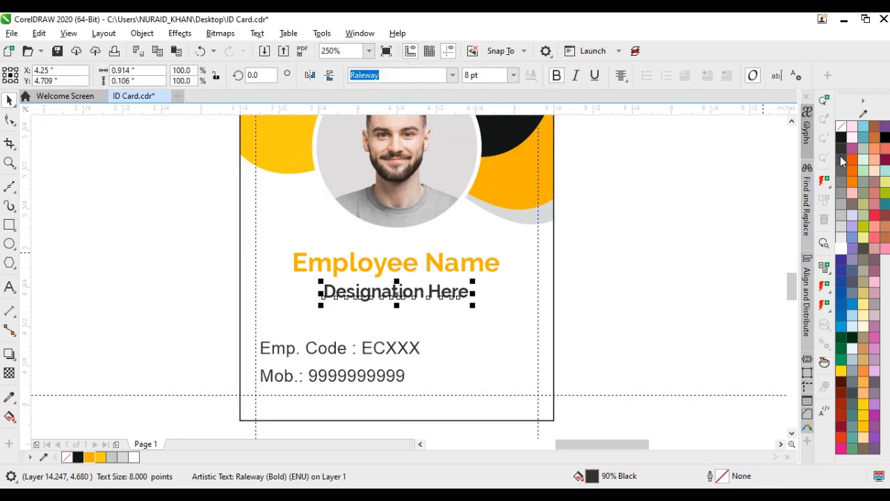
{"action": "left_click", "coordinate": [645, 305]}
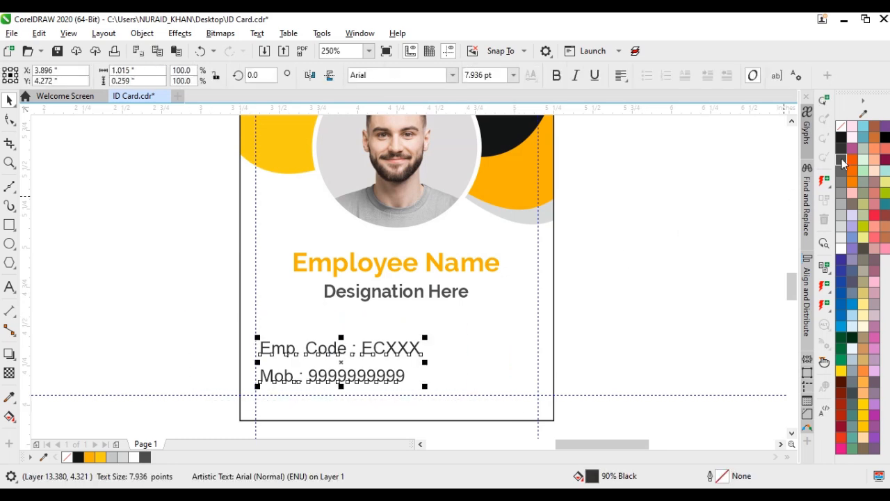
Duplicate the employee code and mobile text block about 1.09 inches to the right at the same height
{"action": "left_click", "coordinate": [644, 288]}
{"action": "left_click", "coordinate": [356, 348]}
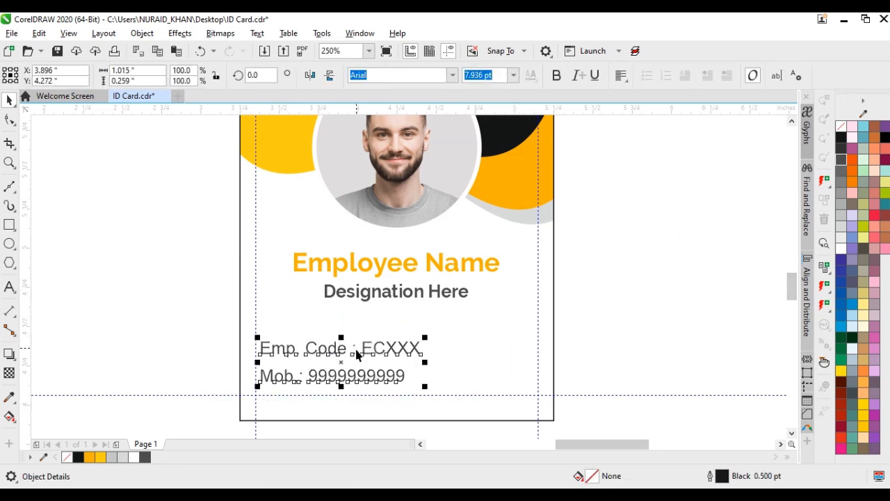
{"action": "scroll", "coordinate": [335, 368], "scroll_direction": "up", "scroll_amount": 1}
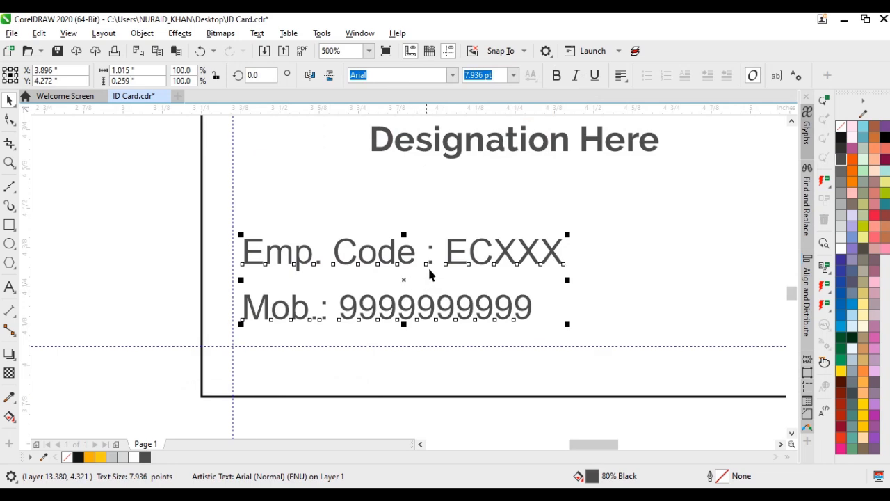
{"action": "scroll", "coordinate": [428, 277], "scroll_direction": "down", "scroll_amount": 1}
{"action": "scroll", "coordinate": [445, 275], "scroll_direction": "up", "scroll_amount": 1}
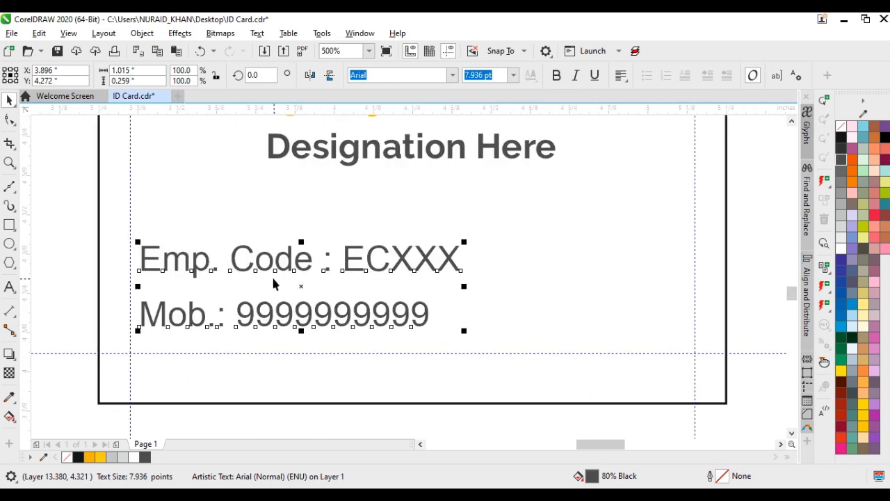
{"action": "left_click_drag", "start_coordinate": [239, 268], "coordinate": [580, 282]}
{"action": "right_click", "coordinate": [581, 282]}
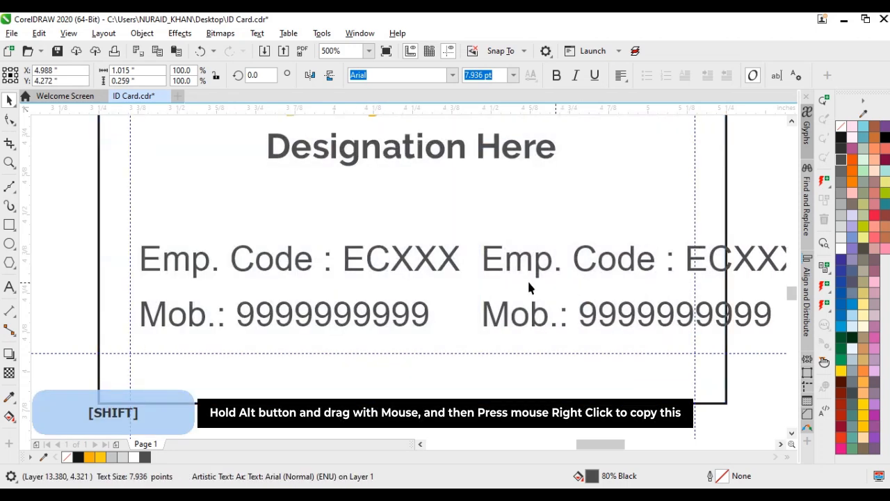
Delete the colons and values from the original text block, leaving only the labels "Emp. Code" and "Mob."
{"action": "double_click", "coordinate": [239, 267]}
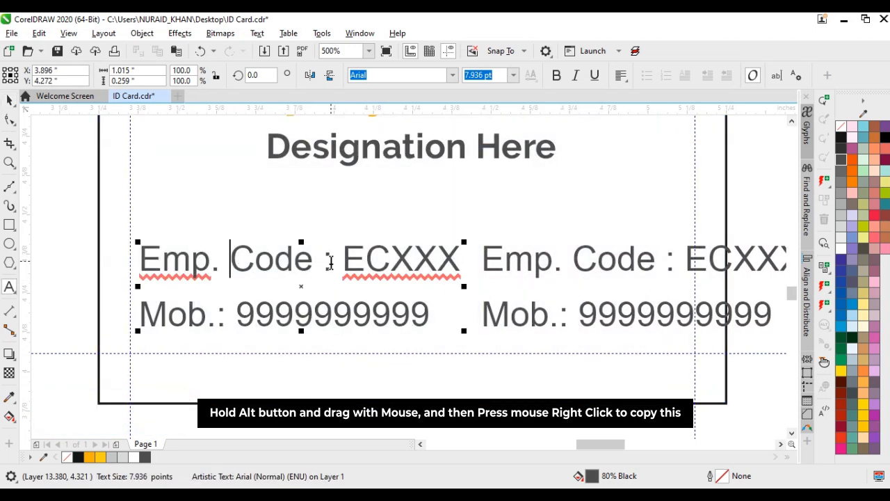
{"action": "left_click_drag", "start_coordinate": [326, 260], "coordinate": [466, 268]}
{"action": "key", "text": "Delete"}
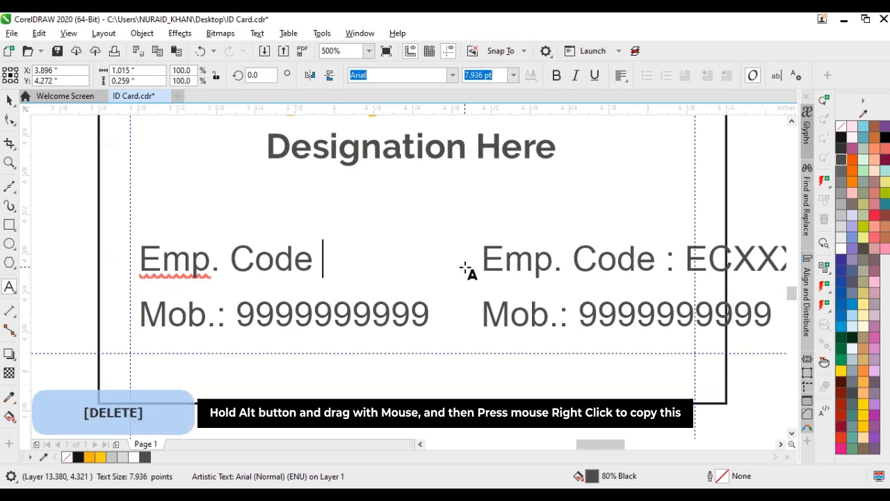
{"action": "left_click_drag", "start_coordinate": [220, 318], "coordinate": [435, 317]}
{"action": "key", "text": "Delete"}
Delete the labels from the duplicated text block, leaving only the colons and their values
{"action": "left_click_drag", "start_coordinate": [667, 260], "coordinate": [351, 268]}
{"action": "key", "text": "Delete"}
{"action": "key", "text": "Down"}
{"action": "key", "text": "ctrl+shift+Right"}
{"action": "key", "text": "Delete"}
{"action": "key", "text": "ctrl+space"}
{"action": "left_click", "coordinate": [351, 268]}
Move the value text close beside the labels so both colons line up in one column
{"action": "left_click", "coordinate": [343, 306]}
{"action": "key", "text": "ctrl+space"}
{"action": "scroll", "coordinate": [380, 321], "scroll_direction": "down", "scroll_amount": 1}
{"action": "left_click", "coordinate": [374, 269]}
{"action": "left_click_drag", "start_coordinate": [404, 269], "coordinate": [384, 285]}
{"action": "left_click", "coordinate": [409, 278]}
{"action": "scroll", "coordinate": [409, 280], "scroll_direction": "down", "scroll_amount": 1}
{"action": "scroll", "coordinate": [407, 282], "scroll_direction": "up", "scroll_amount": 2}
Centre the label and value texts together horizontally on the card
{"action": "left_click_drag", "start_coordinate": [55, 241], "coordinate": [594, 373]}
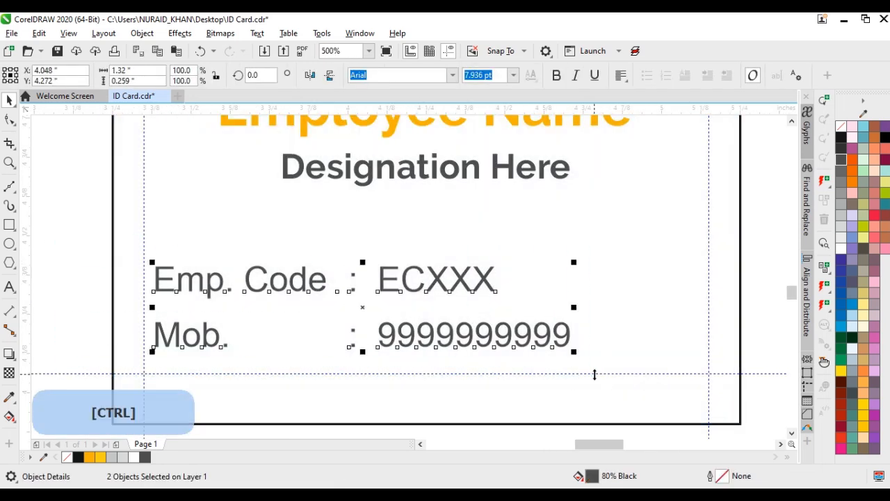
{"action": "left_click", "coordinate": [639, 322], "text": "shift"}
{"action": "key", "text": "c"}
{"action": "scroll", "coordinate": [411, 283], "scroll_direction": "down", "scroll_amount": 3}
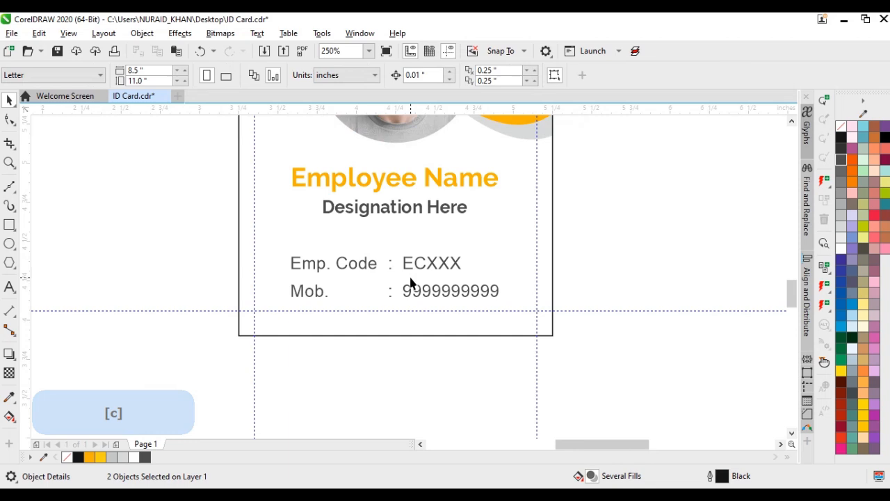
{"action": "left_click", "coordinate": [409, 282]}
Scale the employee code and mobile details down slightly so they sit narrower than the employee name
{"action": "scroll", "coordinate": [418, 234], "scroll_direction": "up", "scroll_amount": 2}
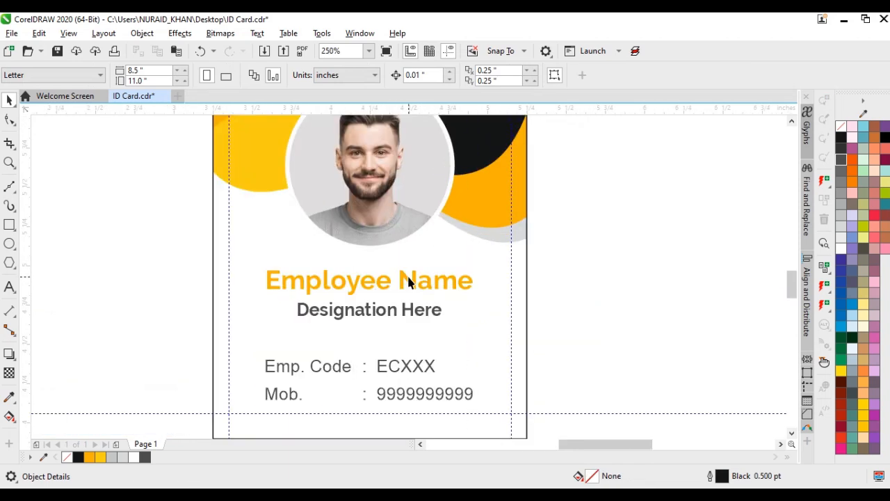
{"action": "scroll", "coordinate": [409, 281], "scroll_direction": "down", "scroll_amount": 2}
{"action": "scroll", "coordinate": [408, 317], "scroll_direction": "up", "scroll_amount": 1}
{"action": "left_click", "coordinate": [456, 316]}
{"action": "left_click_drag", "start_coordinate": [480, 326], "coordinate": [468, 334]}
{"action": "left_click", "coordinate": [558, 326]}
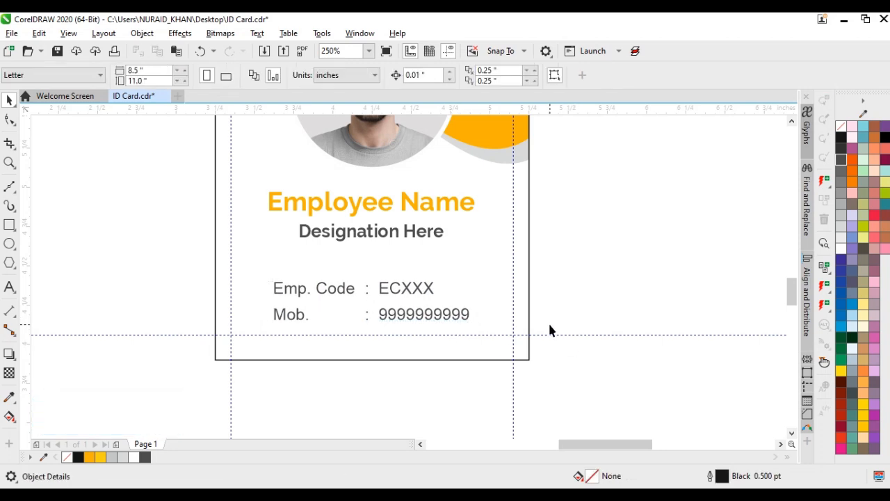
Duplicate the complete ID card horizontally, placing the copy to the left of the original
{"action": "key", "text": "F4"}
{"action": "left_click_drag", "start_coordinate": [523, 433], "coordinate": [762, 101]}
{"action": "left_click_drag", "start_coordinate": [729, 230], "coordinate": [554, 240]}
{"action": "right_click", "coordinate": [554, 240]}
{"action": "left_click", "coordinate": [582, 241]}
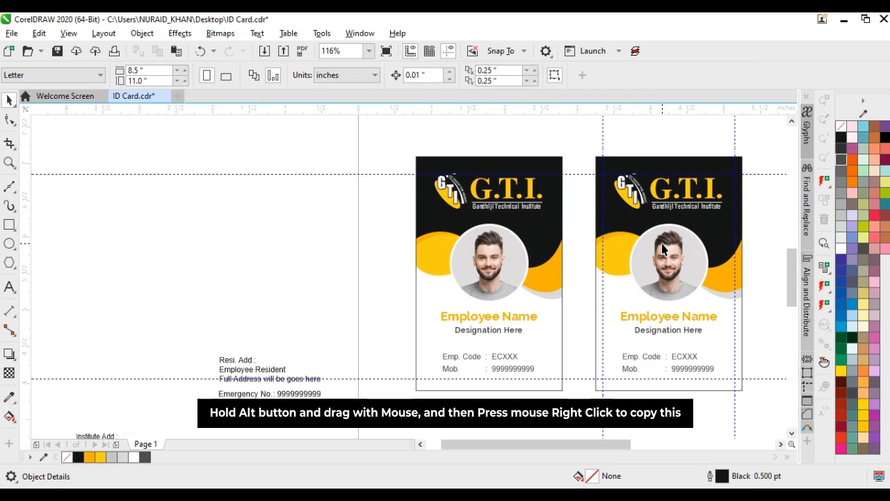
Group the G.T.I. logo objects on the right-hand card and delete that card's circular employee photo
{"action": "left_click", "coordinate": [673, 207]}
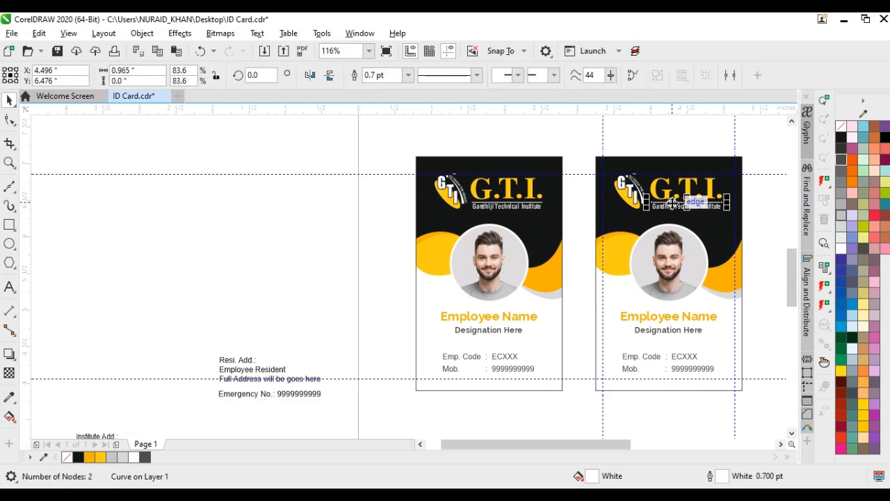
{"action": "left_click_drag", "start_coordinate": [577, 235], "coordinate": [577, 234]}
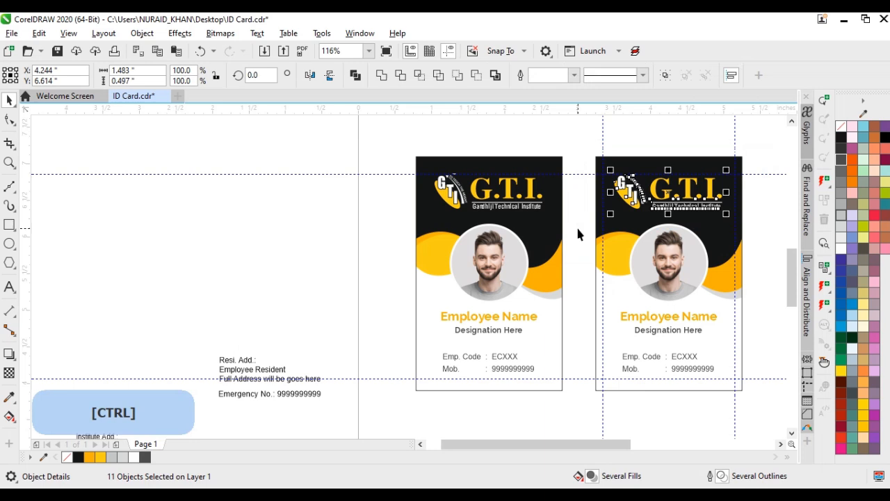
{"action": "left_click", "coordinate": [668, 261], "text": "ctrl"}
{"action": "key", "text": "Delete"}
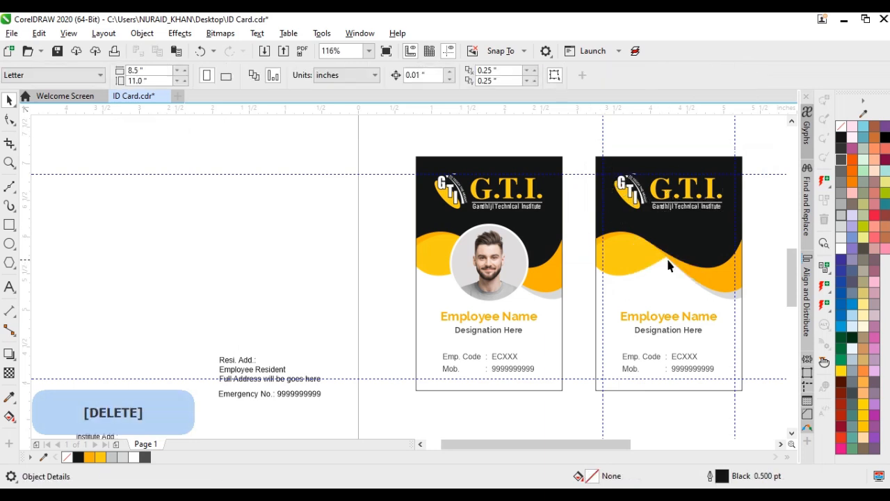
Scale the right-hand card's logo to about 1.32 × 0.44 inches and move it against the right margin guide
{"action": "left_click", "coordinate": [723, 208]}
{"action": "key", "text": "shift"}
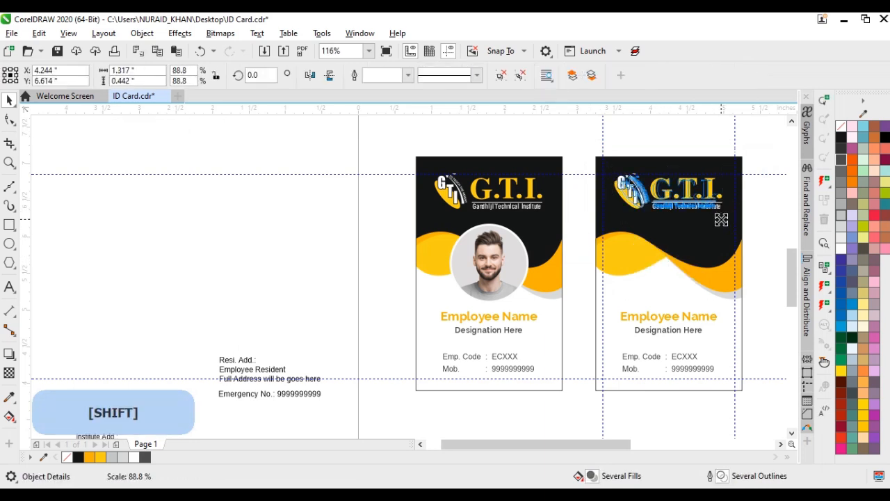
{"action": "left_click_drag", "start_coordinate": [721, 219], "coordinate": [720, 219]}
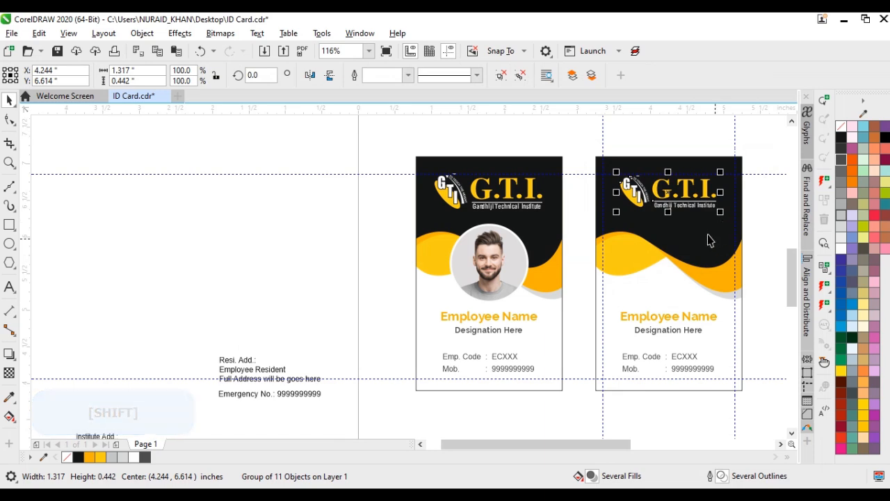
{"action": "scroll", "coordinate": [693, 203], "scroll_direction": "up", "scroll_amount": 2}
{"action": "left_click_drag", "start_coordinate": [253, 290], "coordinate": [259, 286]}
{"action": "left_click_drag", "start_coordinate": [318, 245], "coordinate": [373, 245]}
Edit the right-hand card's PowerClip contents and move all the wavy header shapes upward to shorten the header
{"action": "left_click", "coordinate": [369, 322]}
{"action": "scroll", "coordinate": [373, 326], "scroll_direction": "down", "scroll_amount": 1}
{"action": "left_click", "coordinate": [410, 278], "text": "ctrl"}
{"action": "left_click_drag", "start_coordinate": [624, 396], "coordinate": [280, 121]}
{"action": "left_click_drag", "start_coordinate": [419, 280], "coordinate": [422, 247]}
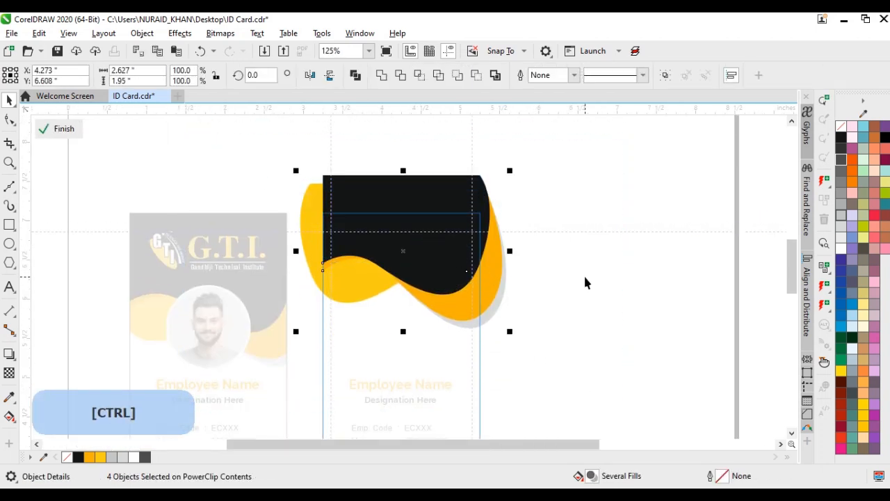
{"action": "left_click", "coordinate": [588, 278], "text": "ctrl"}
Reopen the right-hand card's PowerClip contents and shift the wavy header shapes slightly down
{"action": "scroll", "coordinate": [439, 271], "scroll_direction": "up", "scroll_amount": 1}
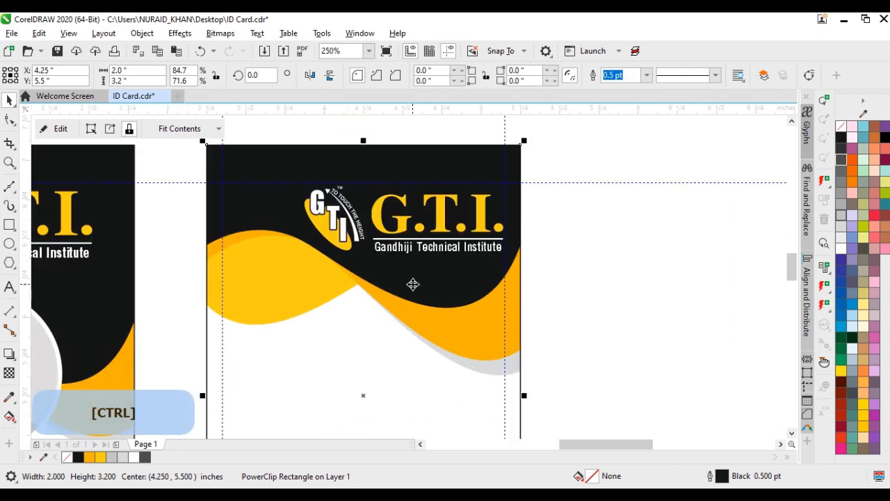
{"action": "left_click", "coordinate": [411, 292], "text": "ctrl"}
{"action": "scroll", "coordinate": [411, 292], "scroll_direction": "down", "scroll_amount": 1}
{"action": "left_click_drag", "start_coordinate": [603, 354], "coordinate": [268, 151]}
{"action": "left_click_drag", "start_coordinate": [422, 183], "coordinate": [421, 188]}
{"action": "left_click", "coordinate": [560, 215], "text": "ctrl"}
{"action": "left_click", "coordinate": [502, 278]}
Delete the employee name, designation, code and mobile texts from the right-hand card
{"action": "scroll", "coordinate": [452, 292], "scroll_direction": "down", "scroll_amount": 1}
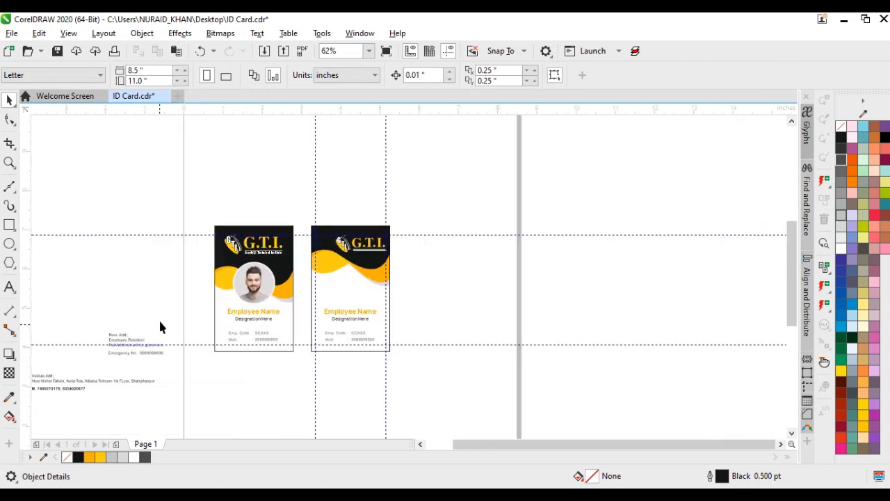
{"action": "key", "text": "z"}
{"action": "left_click_drag", "start_coordinate": [143, 229], "coordinate": [447, 369]}
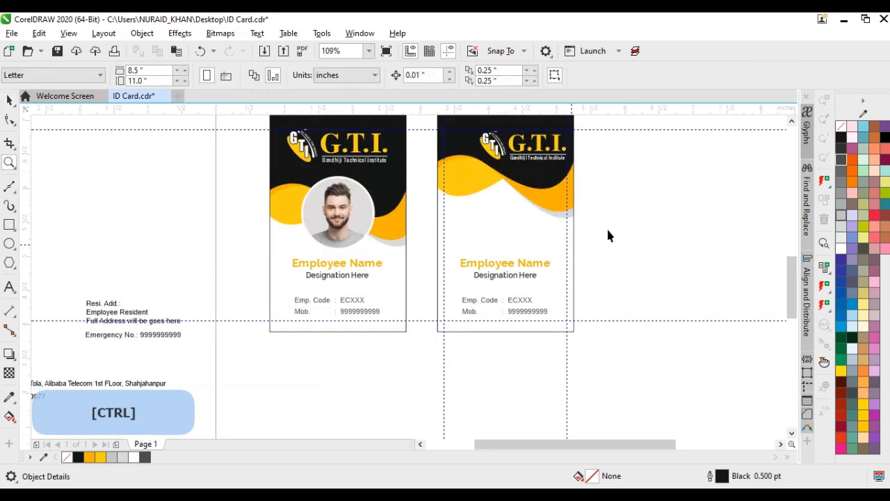
{"action": "left_click", "coordinate": [449, 334], "text": "ctrl"}
{"action": "key", "text": "Delete"}
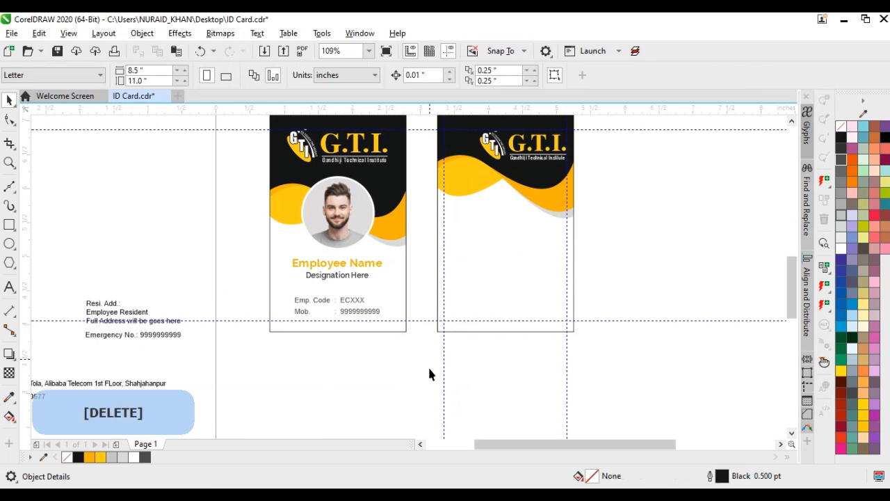
Move the institute address and mobile-number texts onto the right-hand card, below the wavy header
{"action": "left_click", "coordinate": [449, 444]}
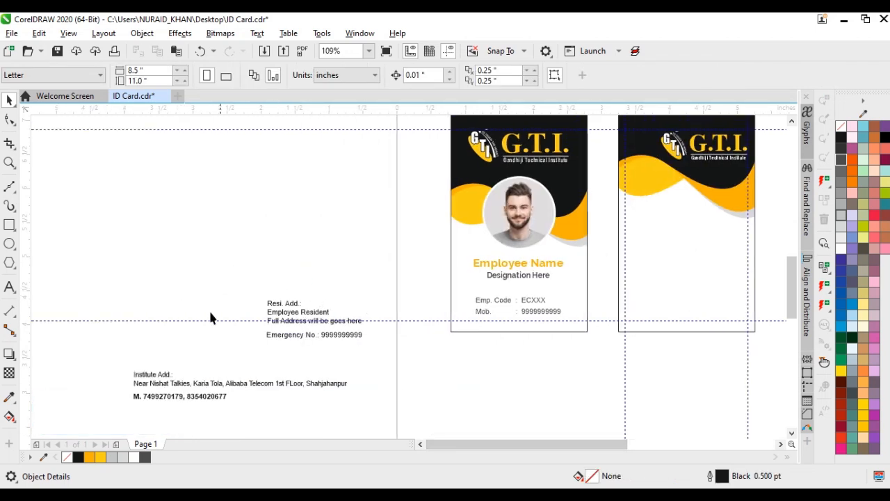
{"action": "left_click_drag", "start_coordinate": [387, 409], "coordinate": [387, 409]}
{"action": "left_click_drag", "start_coordinate": [194, 385], "coordinate": [687, 227]}
Make the "Institute Add.:" heading bold and fill it with the orange #F9B101
{"action": "key", "text": "z"}
{"action": "left_click_drag", "start_coordinate": [603, 195], "coordinate": [786, 267]}
{"action": "key", "text": "space"}
{"action": "double_click", "coordinate": [220, 217]}
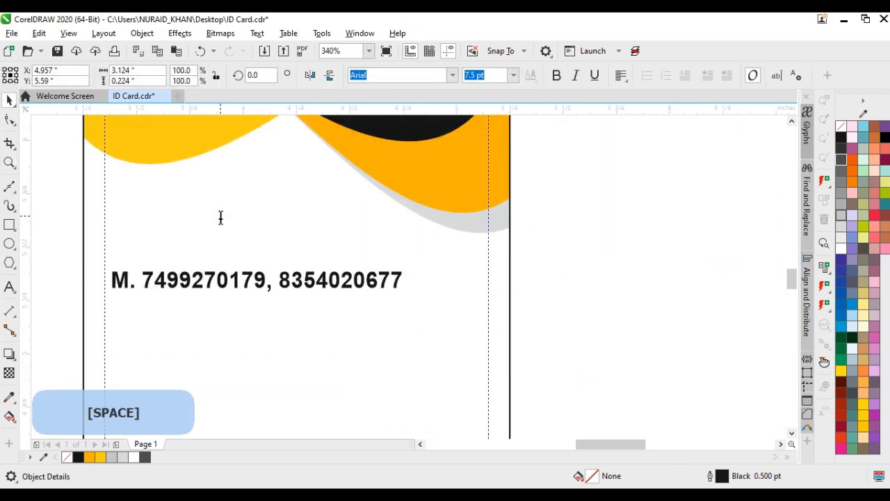
{"action": "left_click_drag", "start_coordinate": [235, 213], "coordinate": [111, 213]}
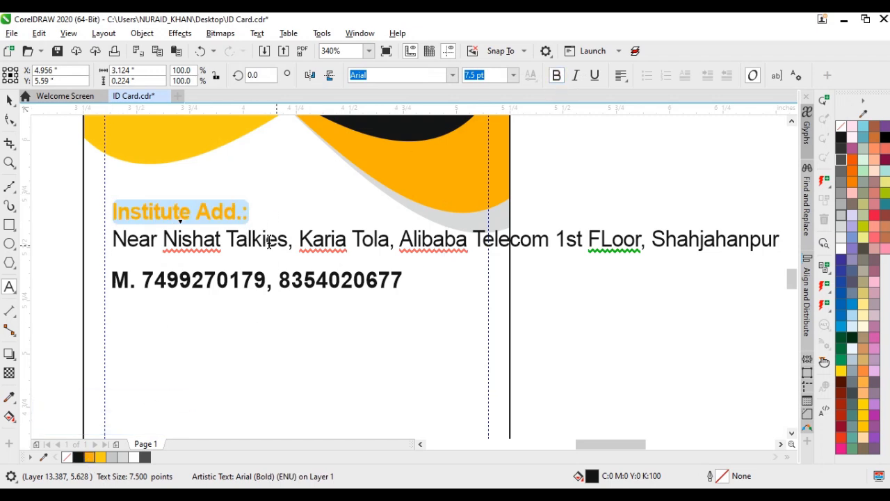
Break the institute address onto a new line after the landmark and move the mobile-number text below it
{"action": "key", "text": "Down"}
{"action": "key", "text": "shift+Right"}
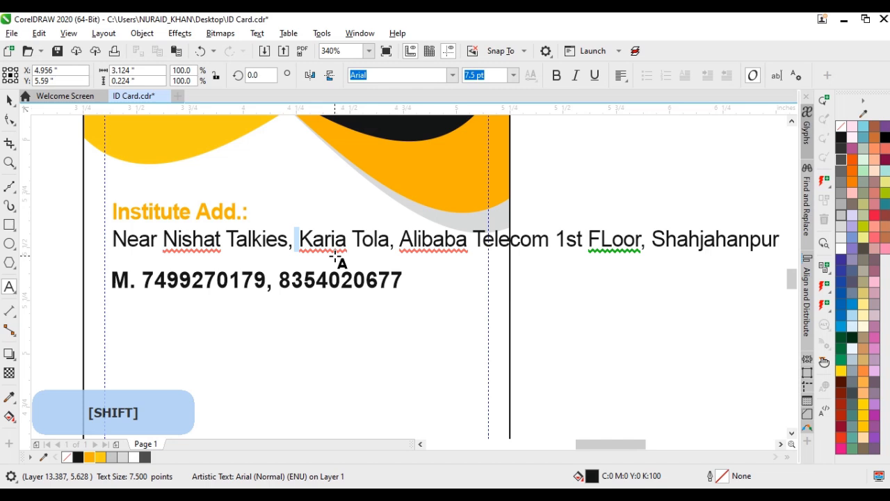
{"action": "key", "text": "Return"}
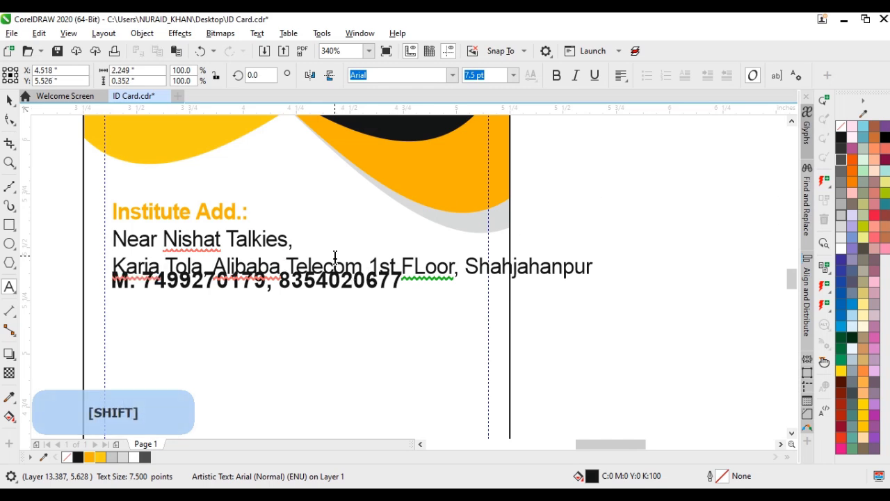
{"action": "key", "text": "ctrl+space"}
{"action": "left_click", "coordinate": [334, 288]}
{"action": "left_click_drag", "start_coordinate": [335, 289], "coordinate": [335, 333]}
Put the city name of the institute address on its own line
{"action": "left_click", "coordinate": [227, 296]}
{"action": "left_click", "coordinate": [237, 299]}
{"action": "left_click_drag", "start_coordinate": [108, 311], "coordinate": [108, 315]}
{"action": "key", "text": "ctrl+space"}
Widen the institute address text slightly and stretch the mobile-number text to about 107.6% horizontally
{"action": "left_click_drag", "start_coordinate": [463, 258], "coordinate": [478, 258]}
{"action": "left_click", "coordinate": [388, 332]}
{"action": "left_click", "coordinate": [394, 329]}
{"action": "left_click_drag", "start_coordinate": [407, 330], "coordinate": [428, 331]}
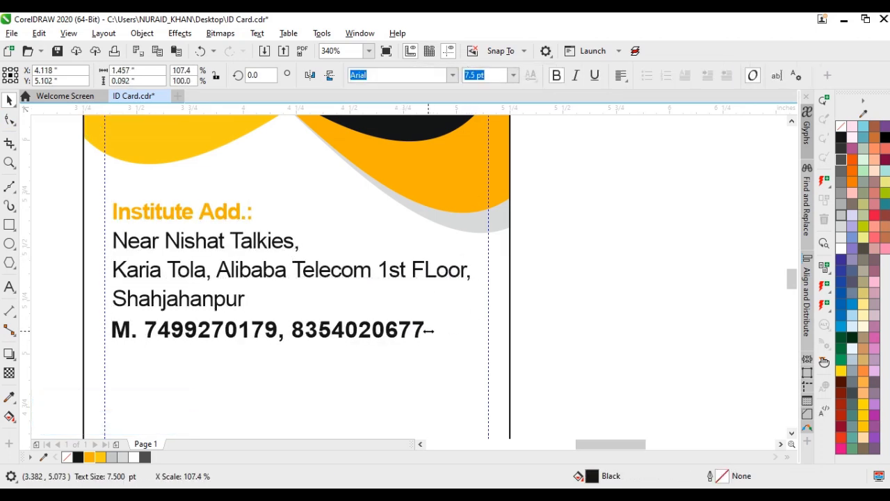
Left-align the institute address and mobile texts, then nudge both left to the margin guide and slightly down
{"action": "left_click", "coordinate": [215, 302], "text": "shift"}
{"action": "key", "text": "i"}
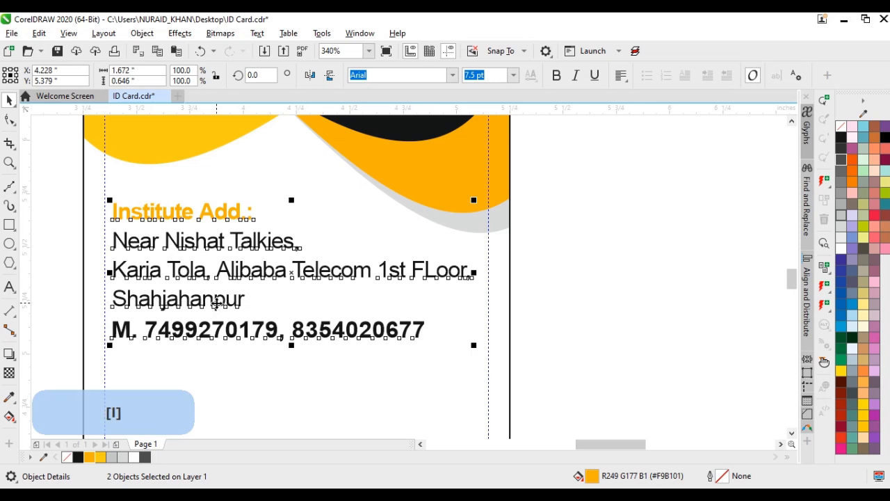
{"action": "key", "text": "shift+Left"}
{"action": "key", "text": "ctrl+Right"}
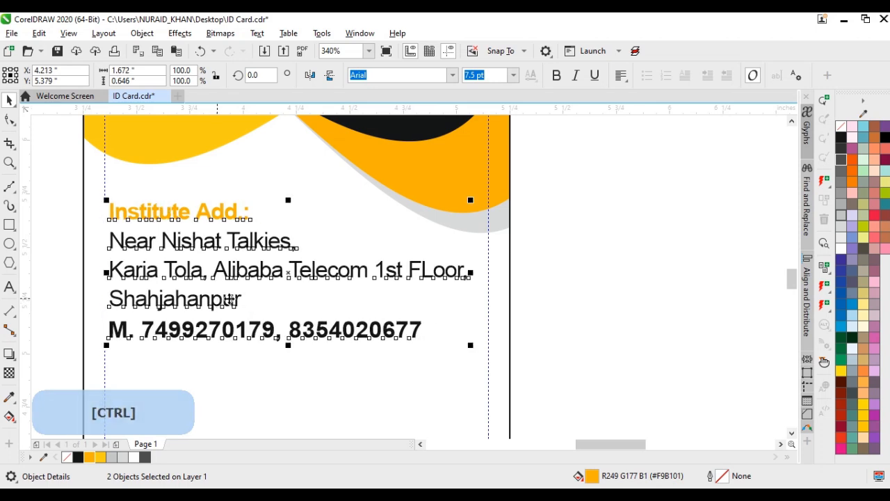
{"action": "scroll", "coordinate": [507, 285], "scroll_direction": "down", "scroll_amount": 3}
{"action": "key", "text": "Down"}
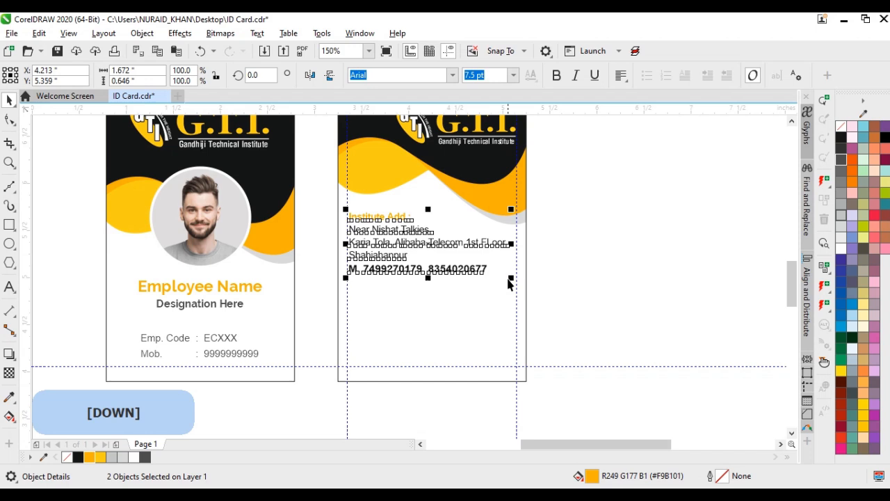
{"action": "left_click", "coordinate": [397, 281]}
Move the residential address and emergency number texts onto the lower part of the right-hand card
{"action": "scroll", "coordinate": [405, 276], "scroll_direction": "down", "scroll_amount": 1}
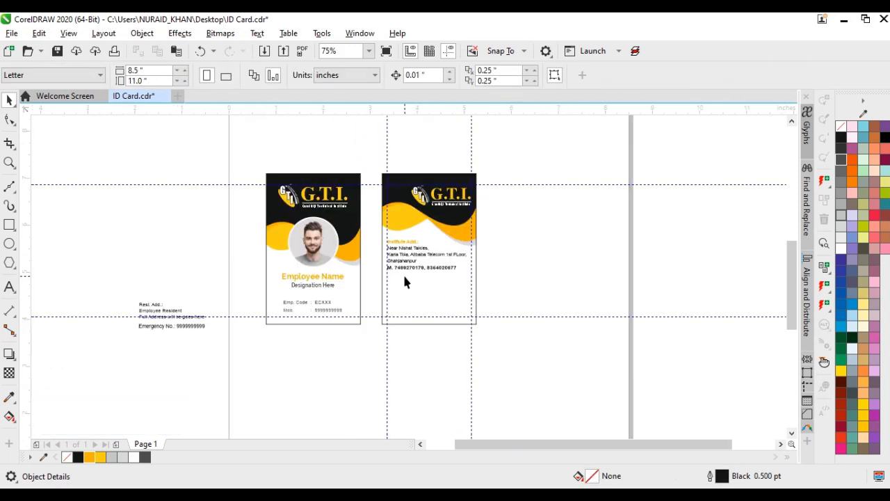
{"action": "scroll", "coordinate": [317, 306], "scroll_direction": "up", "scroll_amount": 1}
{"action": "left_click", "coordinate": [146, 318]}
{"action": "left_click", "coordinate": [153, 336], "text": "shift"}
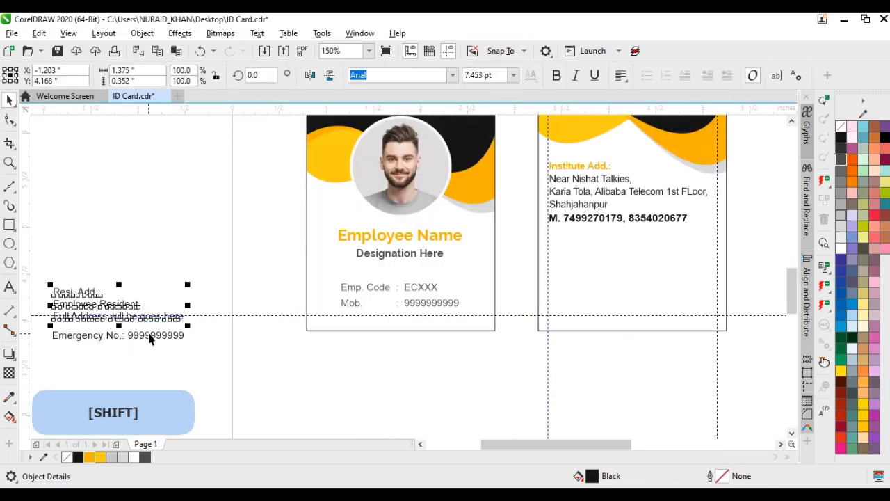
{"action": "left_click_drag", "start_coordinate": [153, 335], "coordinate": [650, 308]}
Make the "Resi. Add.:" heading bold and fill it with the document's orange
{"action": "key", "text": "z"}
{"action": "left_click_drag", "start_coordinate": [502, 181], "coordinate": [739, 342]}
{"action": "key", "text": "ctrl+space"}
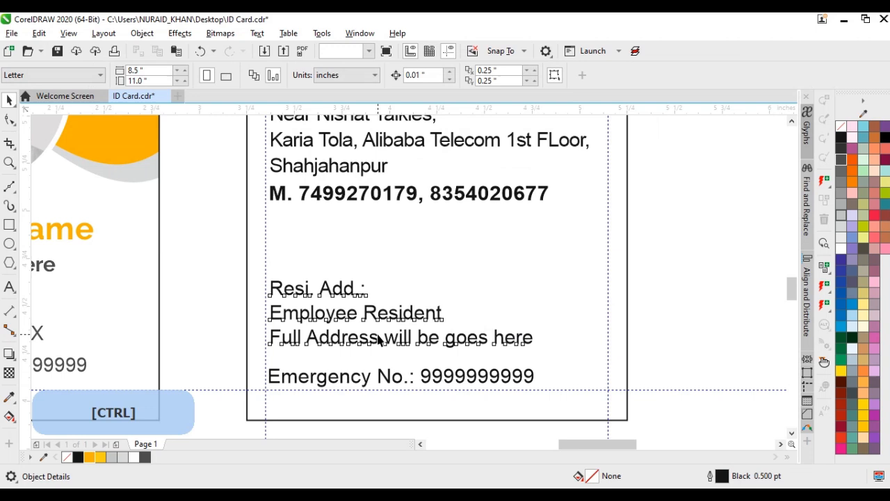
{"action": "left_click", "coordinate": [379, 339]}
{"action": "double_click", "coordinate": [370, 288]}
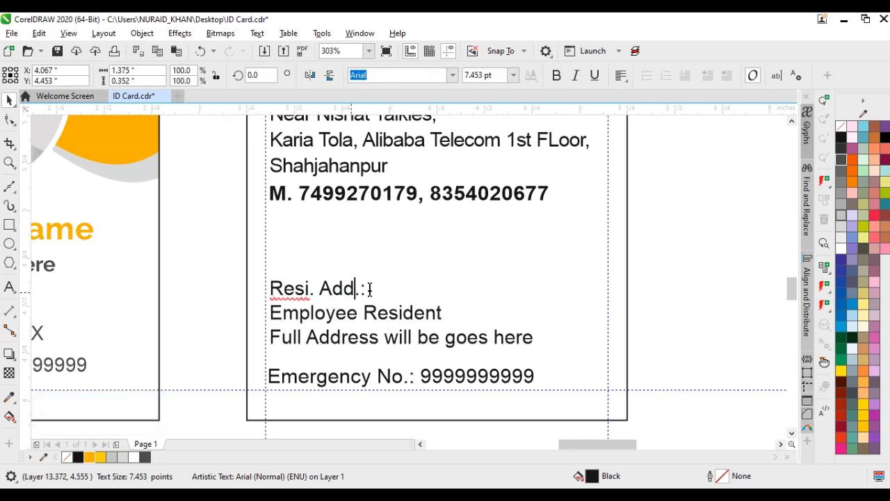
{"action": "triple_click", "coordinate": [301, 278]}
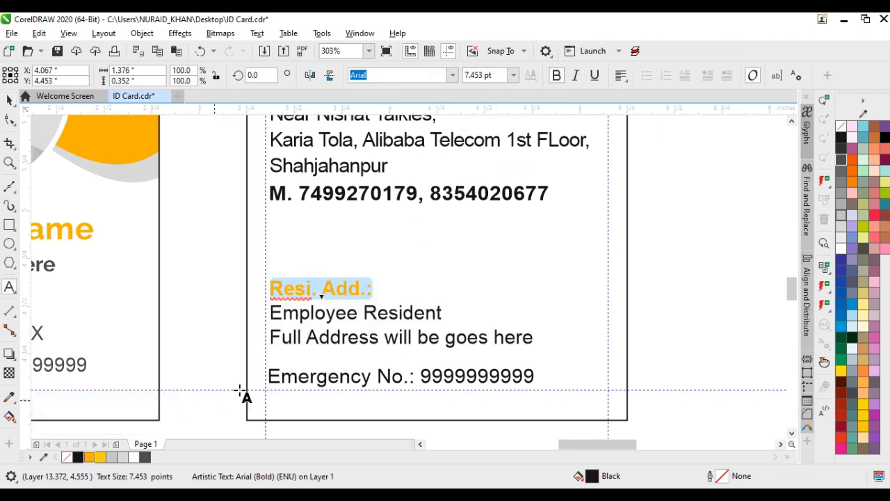
Make the "Emergency No.:" label on the right-hand card bold and fill it with the document's orange
{"action": "left_click", "coordinate": [352, 385]}
{"action": "left_click_drag", "start_coordinate": [417, 375], "coordinate": [237, 371]}
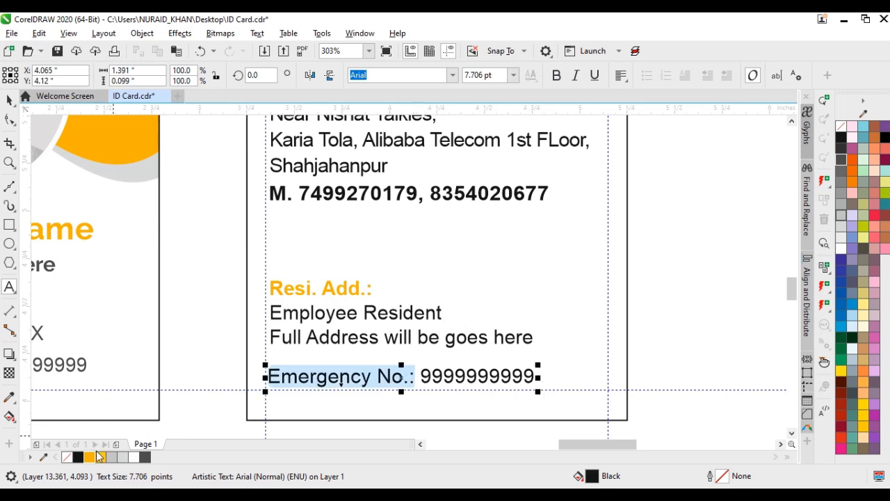
{"action": "left_click", "coordinate": [556, 75]}
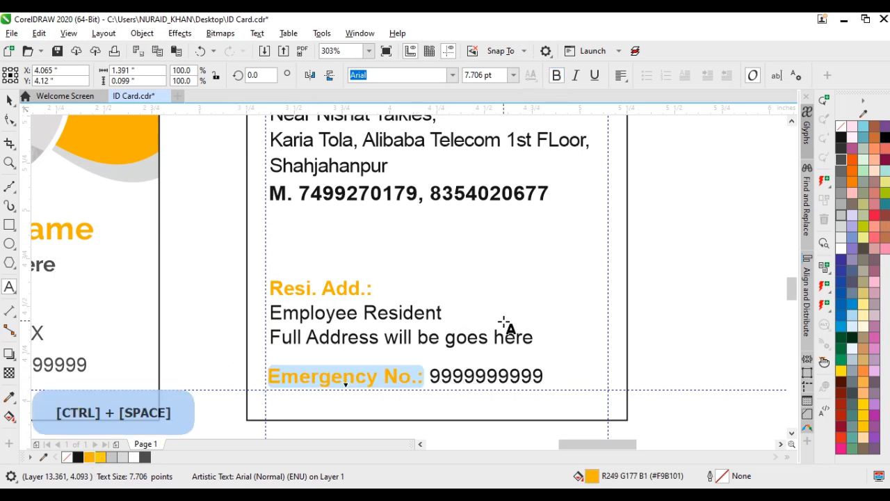
{"action": "key", "text": "ctrl+space"}
{"action": "key", "text": "ctrl+space"}
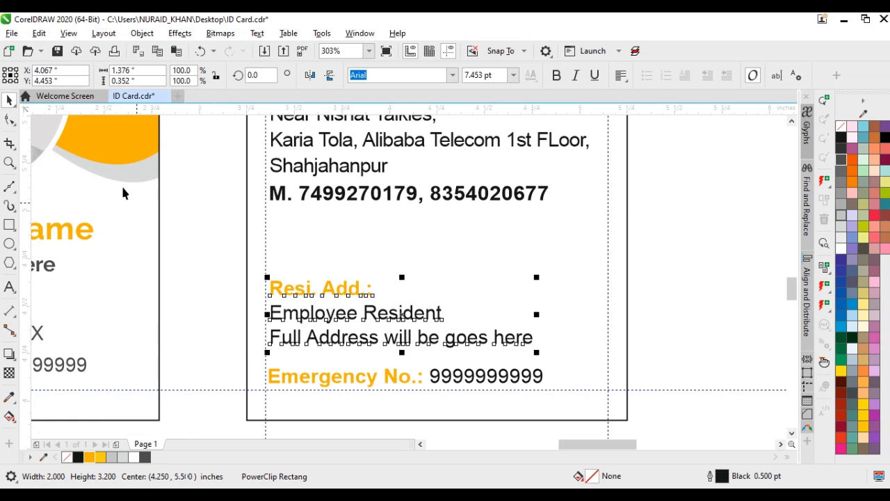
Increase the line spacing of the residential address text slightly with the Shape tool
{"action": "left_click", "coordinate": [8, 120]}
{"action": "left_click_drag", "start_coordinate": [266, 353], "coordinate": [262, 357]}
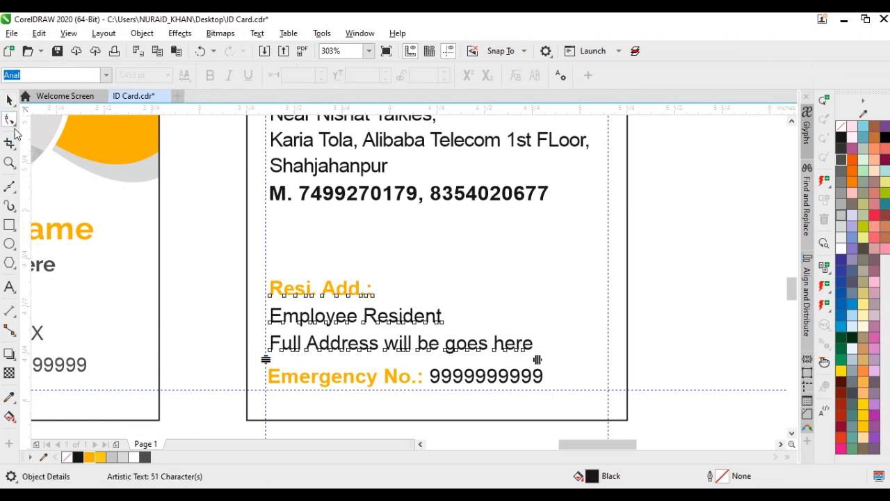
{"action": "left_click", "coordinate": [9, 100]}
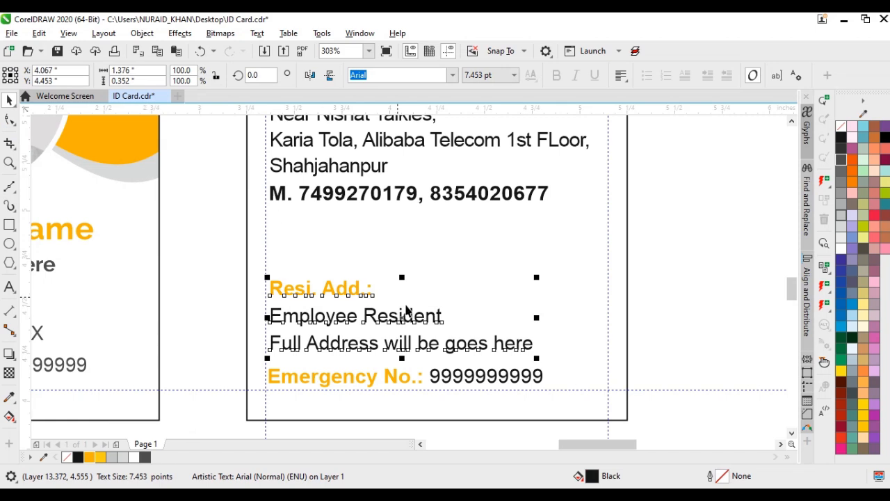
Select the residential address and emergency number texts together and nudge them slightly up from the lower margin guide
{"action": "scroll", "coordinate": [571, 274], "scroll_direction": "down", "scroll_amount": 3}
{"action": "left_click", "coordinate": [571, 274]}
{"action": "key", "text": "F4"}
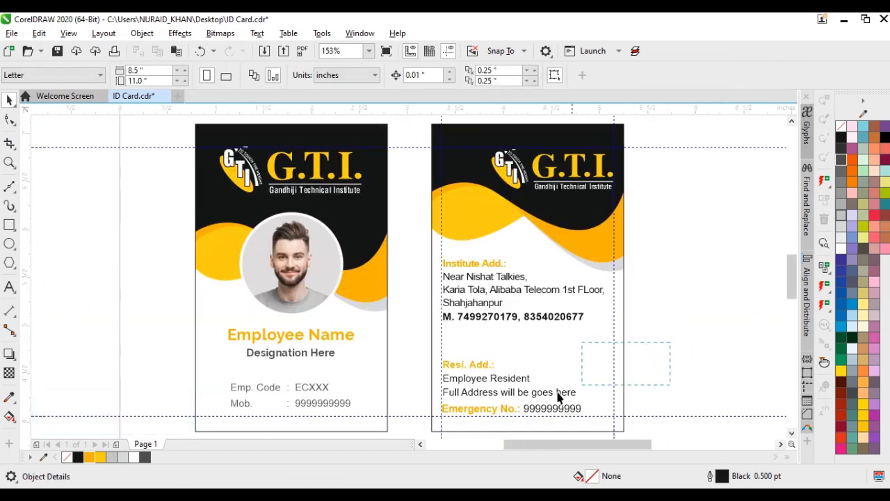
{"action": "left_click_drag", "start_coordinate": [405, 432], "coordinate": [408, 433]}
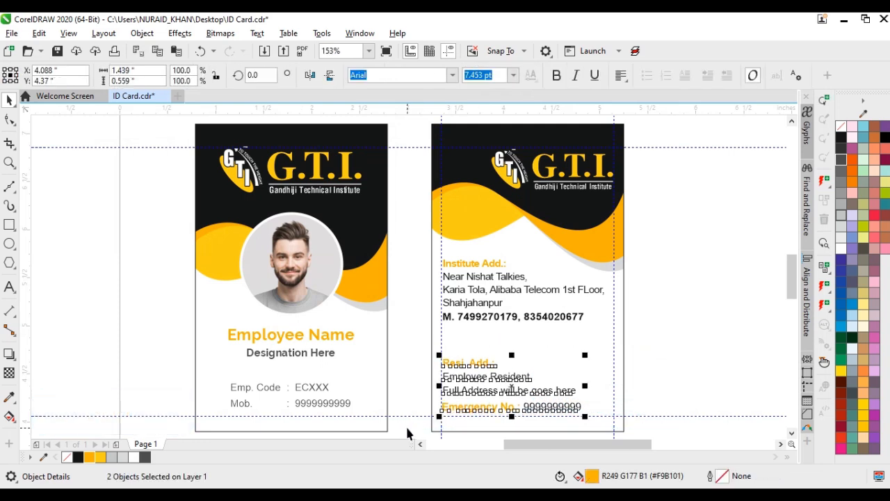
{"action": "key", "text": "shift+Up"}
{"action": "key", "text": "shift+Up"}
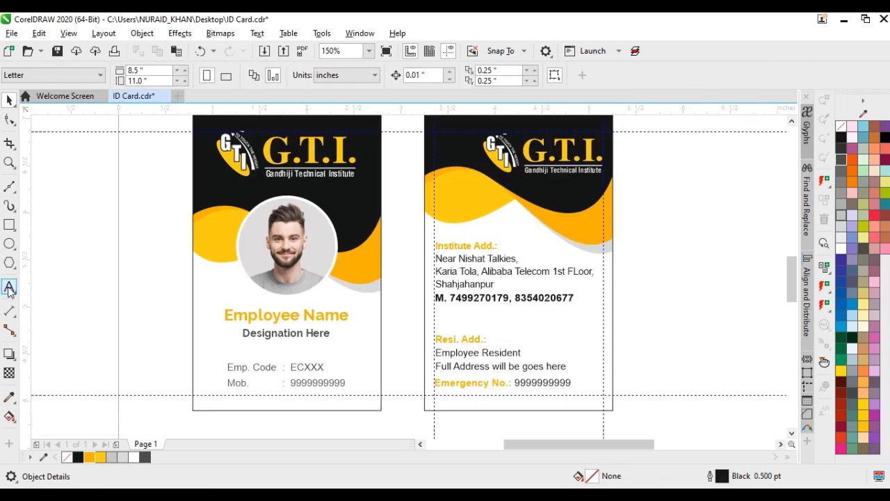
Add a "FRONT" text label centred beneath the left-hand card and scale it down to about 12.58 pt
{"action": "left_click", "coordinate": [9, 287]}
{"action": "left_click", "coordinate": [265, 429]}
{"action": "type", "text": "FRO"}
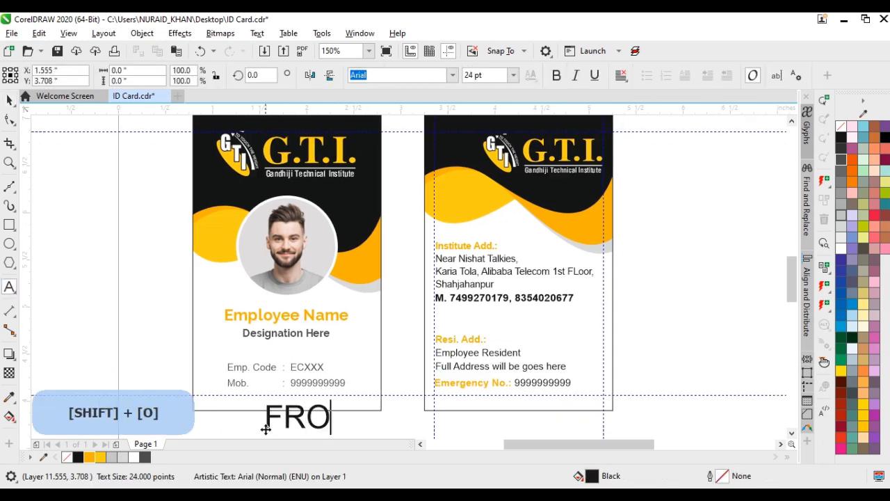
{"action": "key", "text": "ctrl+space"}
{"action": "left_click_drag", "start_coordinate": [375, 433], "coordinate": [332, 408]}
Copy the "FRONT" label beneath the right-hand card and change the copy's text to "BACK"
{"action": "left_click_drag", "start_coordinate": [306, 374], "coordinate": [531, 397]}
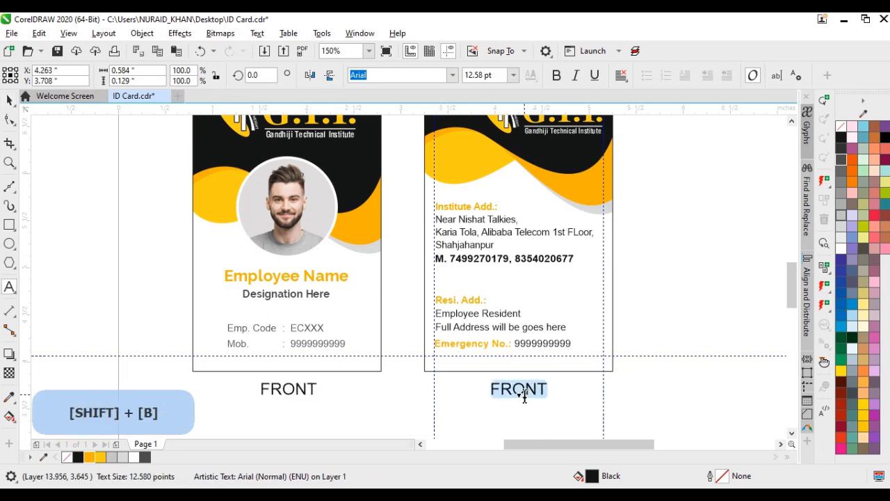
{"action": "key", "text": "ctrl+space"}
{"action": "key", "text": "F4"}
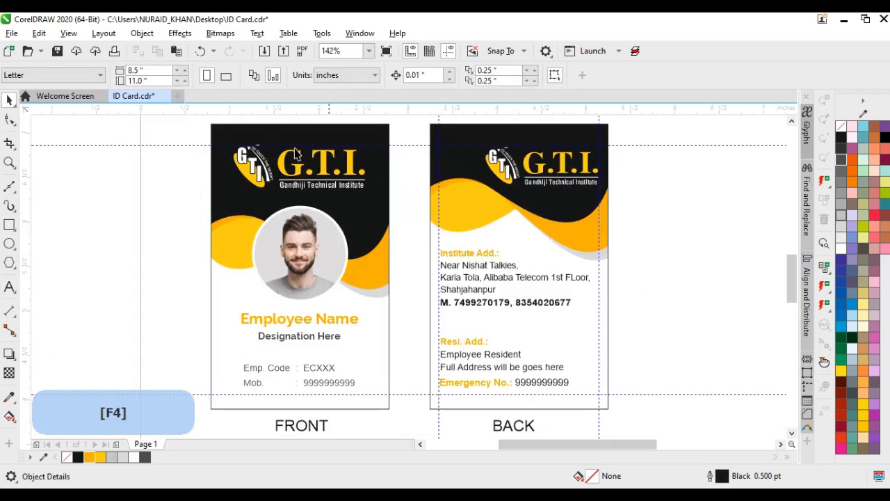
{"action": "key", "text": "F9"}
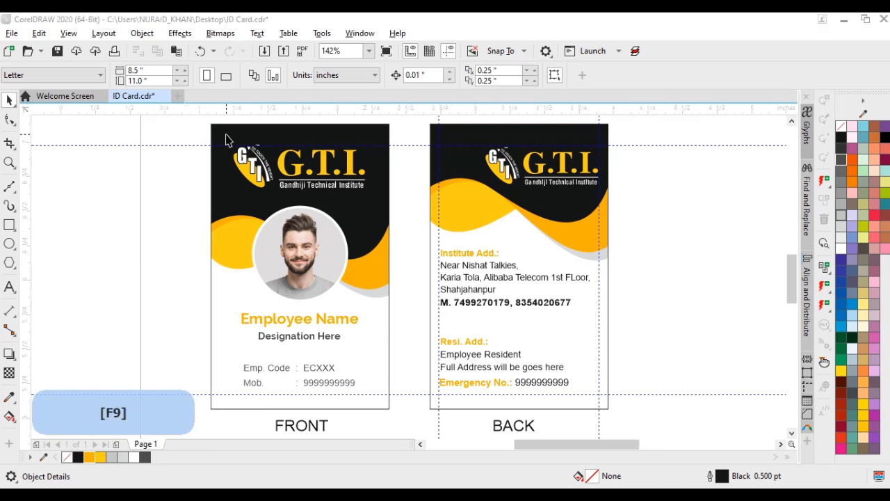